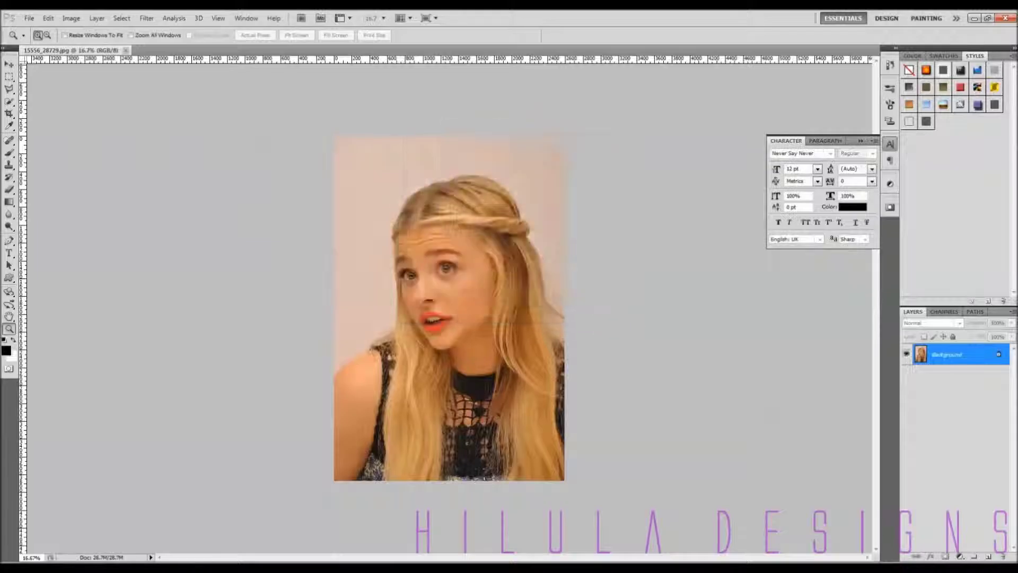
# Crop a strip off the top of the portrait photo, keeping its full width.
pyautogui.hotkey('ctrl', '+')
pyautogui.hotkey('ctrl', '+')
pyautogui.hotkey('ctrl', '+')
pyautogui.hotkey('ctrl', '+')
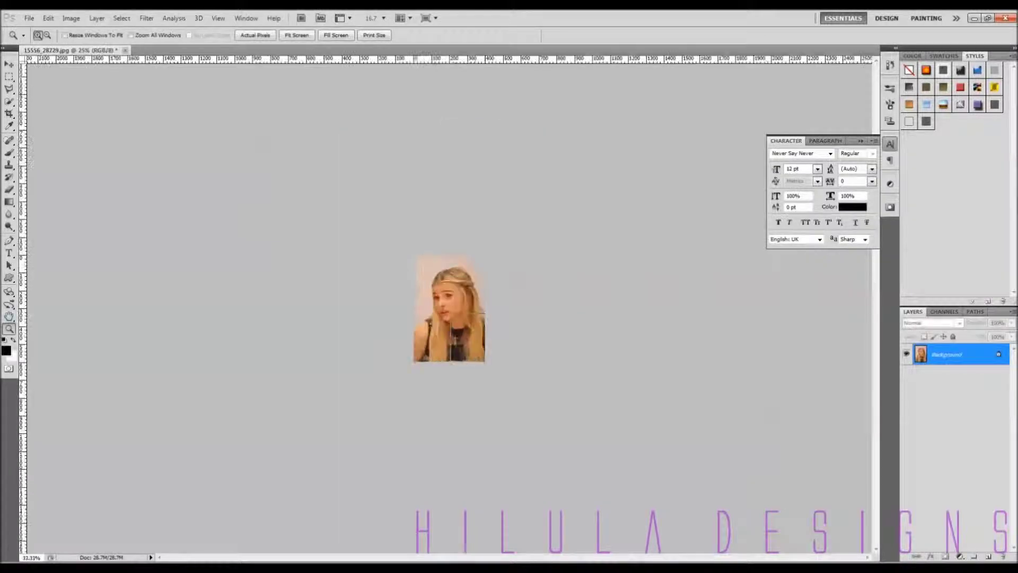
pyautogui.hotkey('ctrl', '+')
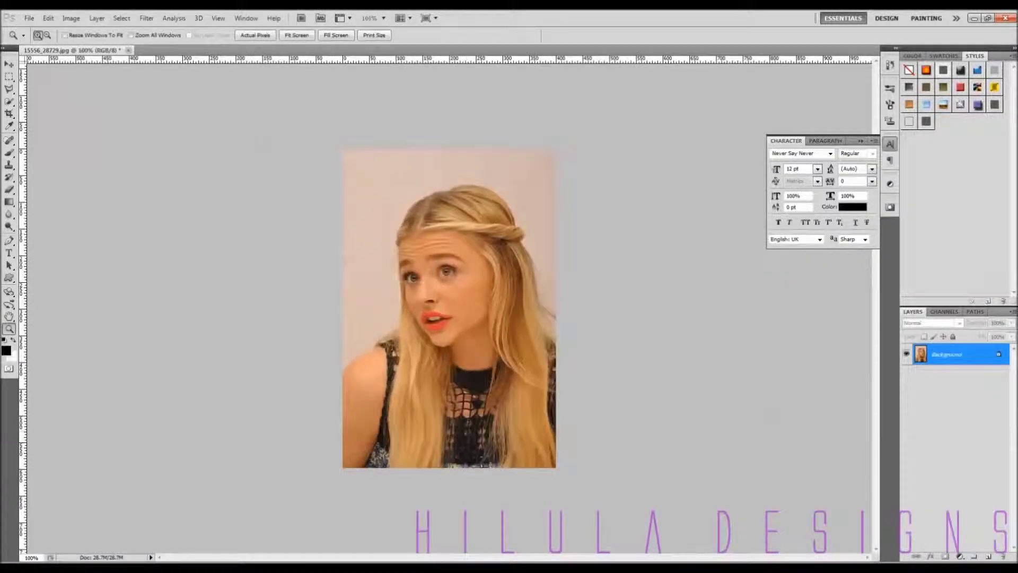
pyautogui.press('c')
pyautogui.moveTo(342, 180)
pyautogui.mouseDown()
pyautogui.moveTo(556, 446)
pyautogui.moveTo(556, 468)
pyautogui.mouseUp()
pyautogui.press('Return')
# Convert the background into a regular layer and apply Auto Tone and Auto Color to a duplicate of it.
pyautogui.doubleClick(947, 354)
pyautogui.press('Return')
pyautogui.hotkey('ctrl', 'j')
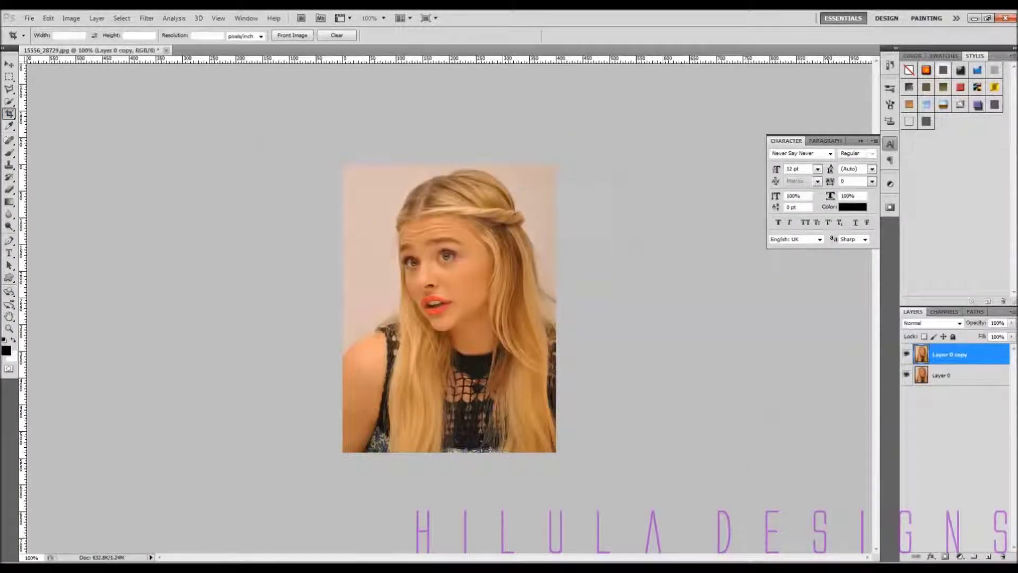
pyautogui.hotkey('ctrl', 'shift', 'l')
pyautogui.hotkey('ctrl', 'shift', 'b')
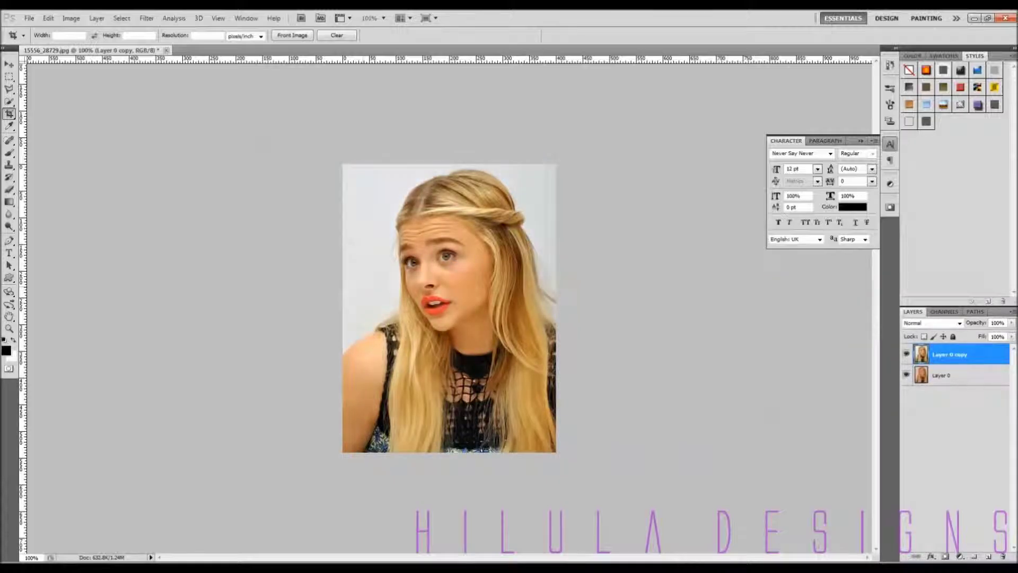
# Set the color-corrected copy's fill to 50% and merge all visible layers.
pyautogui.doubleClick(996, 336)
pyautogui.write('50')
pyautogui.press('Return')
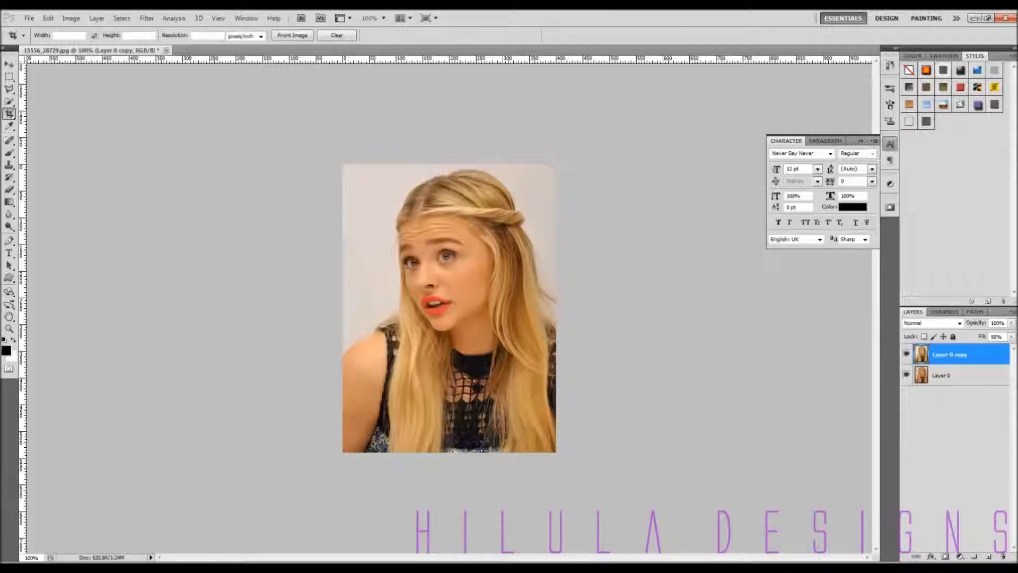
pyautogui.hotkey('ctrl', 'shift', 'e')
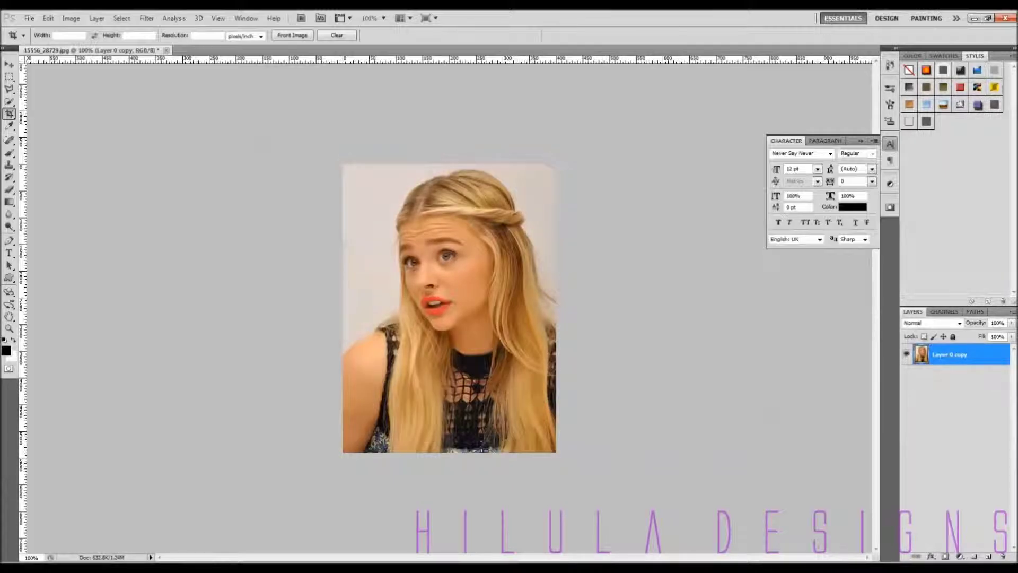
# Duplicate the merged photo layer and apply a Gaussian Blur to the duplicate.
pyautogui.hotkey('ctrl', 'j')
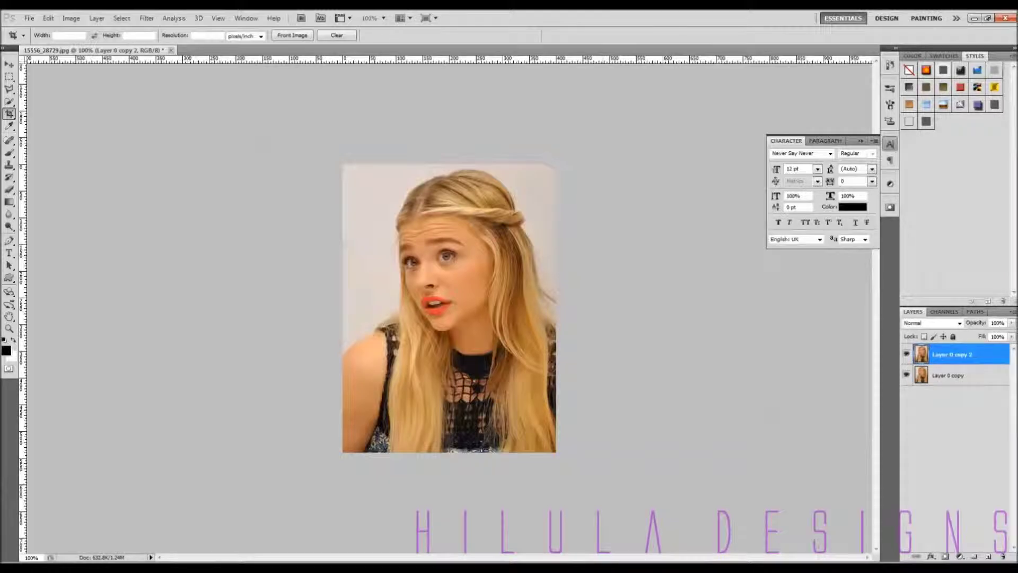
pyautogui.click(147, 18)
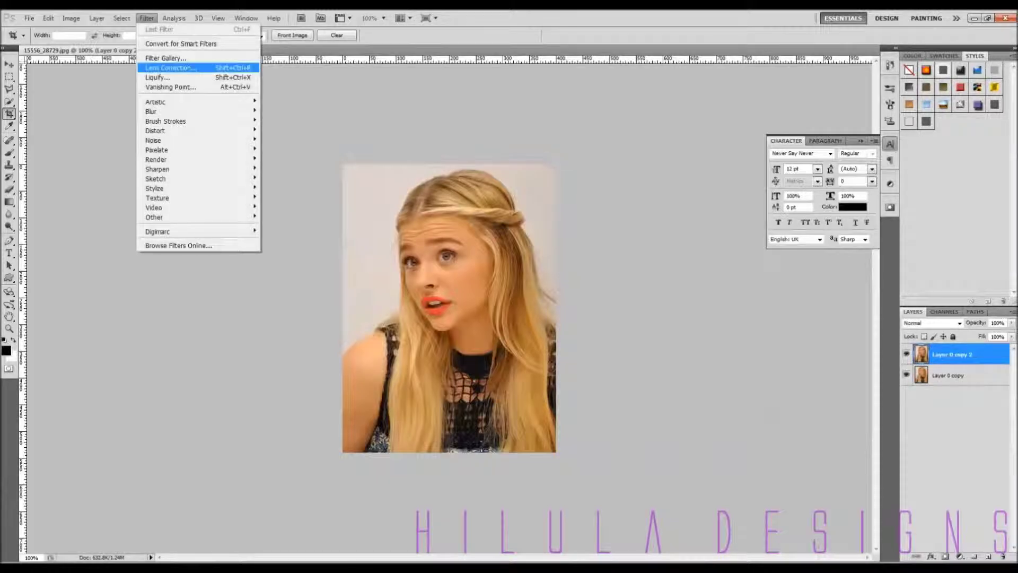
pyautogui.moveTo(159, 111)
pyautogui.click(284, 149)
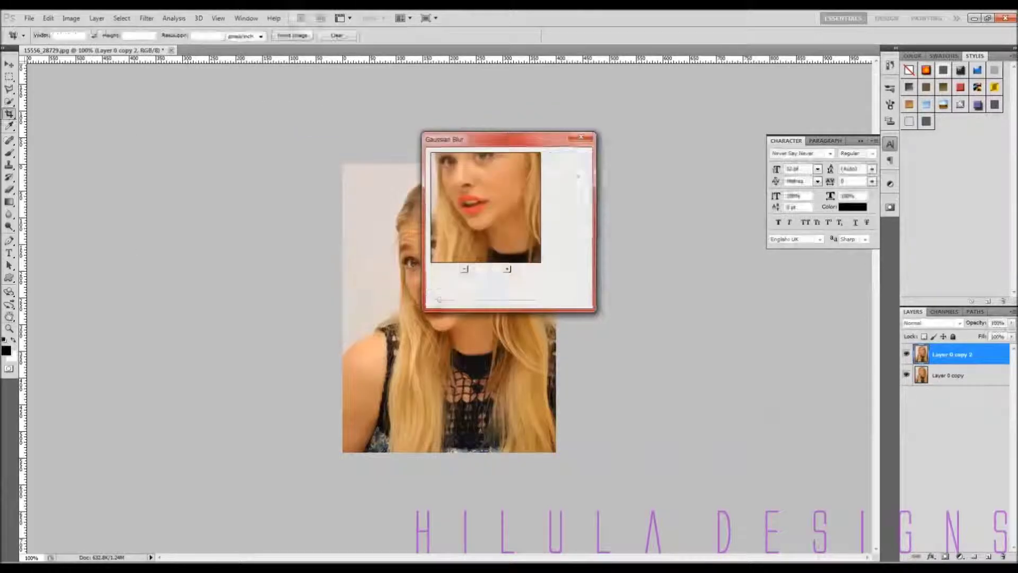
pyautogui.press('Return')
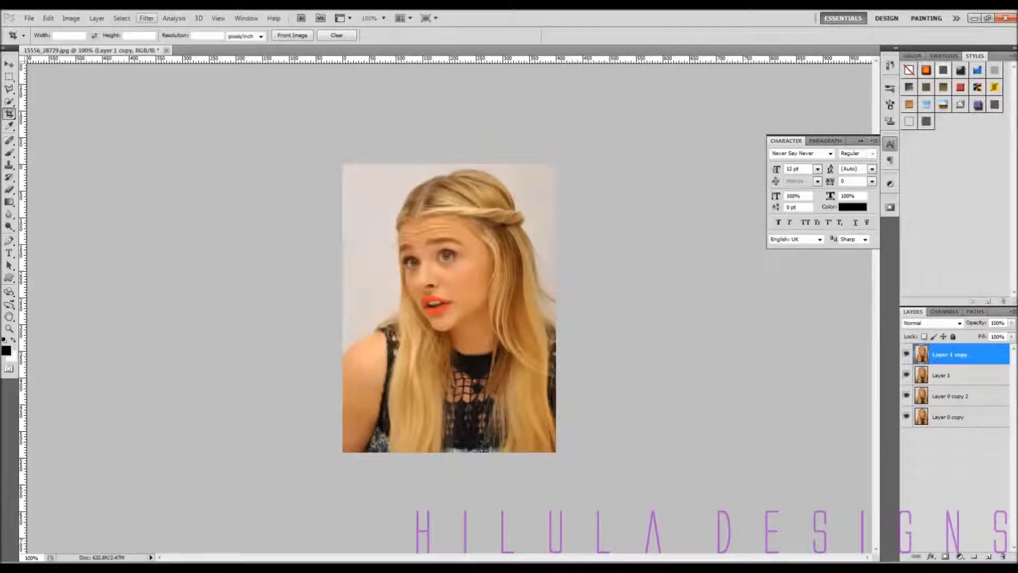
# Apply a High Pass filter to the topmost photo copy and set its blend mode to Overlay.
pyautogui.click(146, 18)
pyautogui.moveTo(202, 213)
pyautogui.click(283, 224)
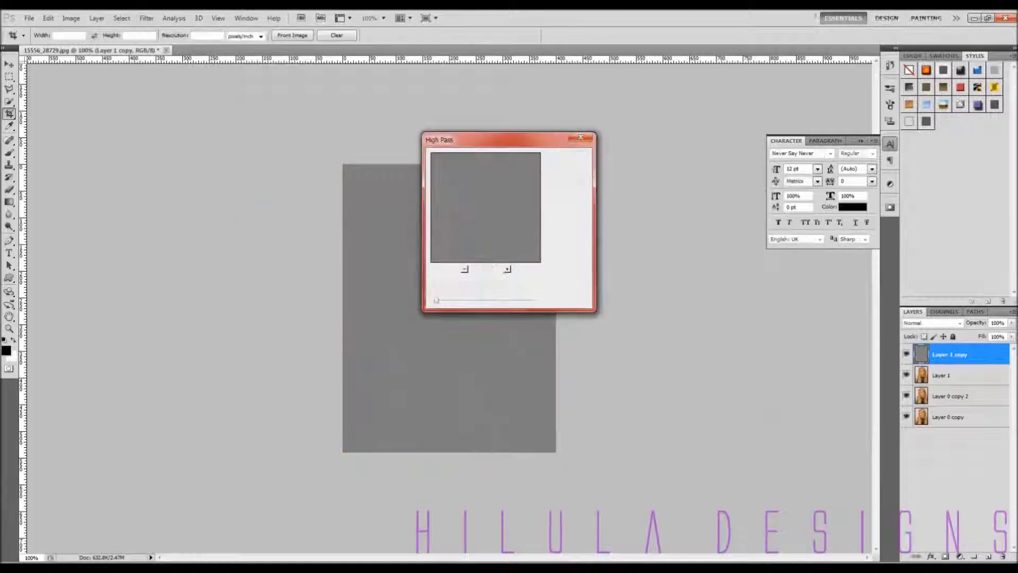
pyautogui.press('Return')
pyautogui.click(932, 323)
pyautogui.click(933, 188)
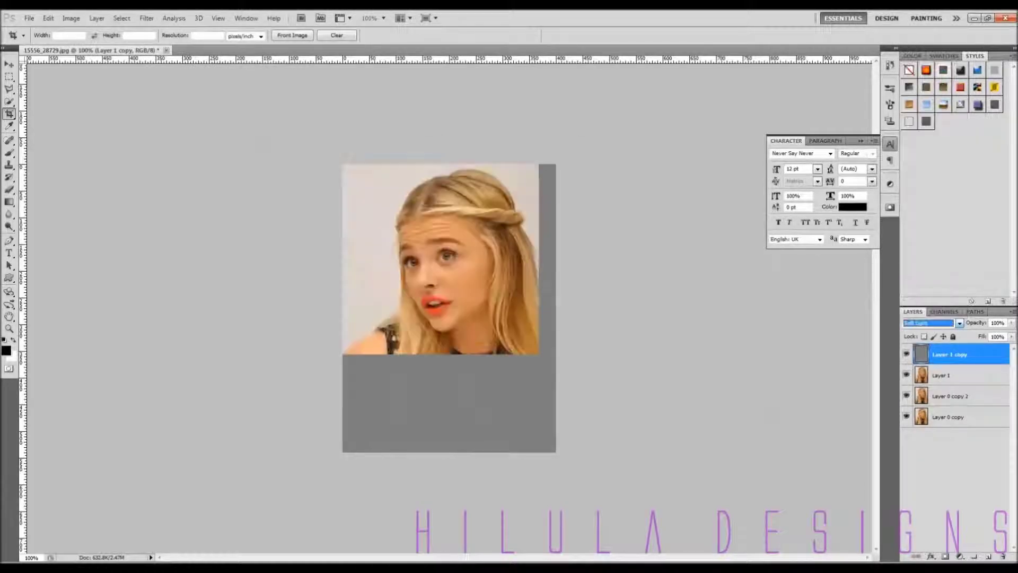
pyautogui.press('Up')
# Merge all visible layers into one and create a new layer group above the merged photo.
pyautogui.press('z')
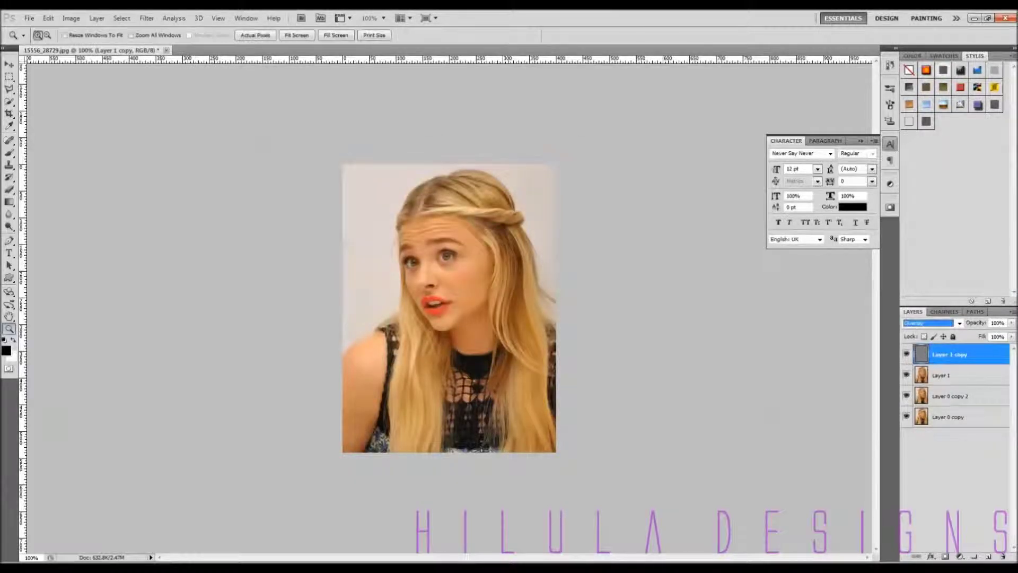
pyautogui.click(625, 336)
pyautogui.click(255, 35)
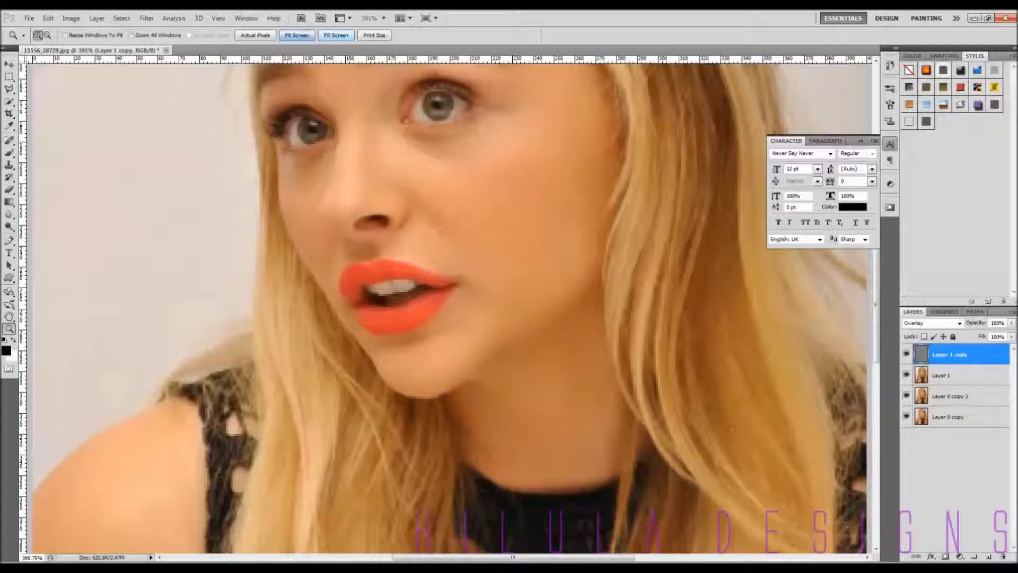
pyautogui.click(296, 35)
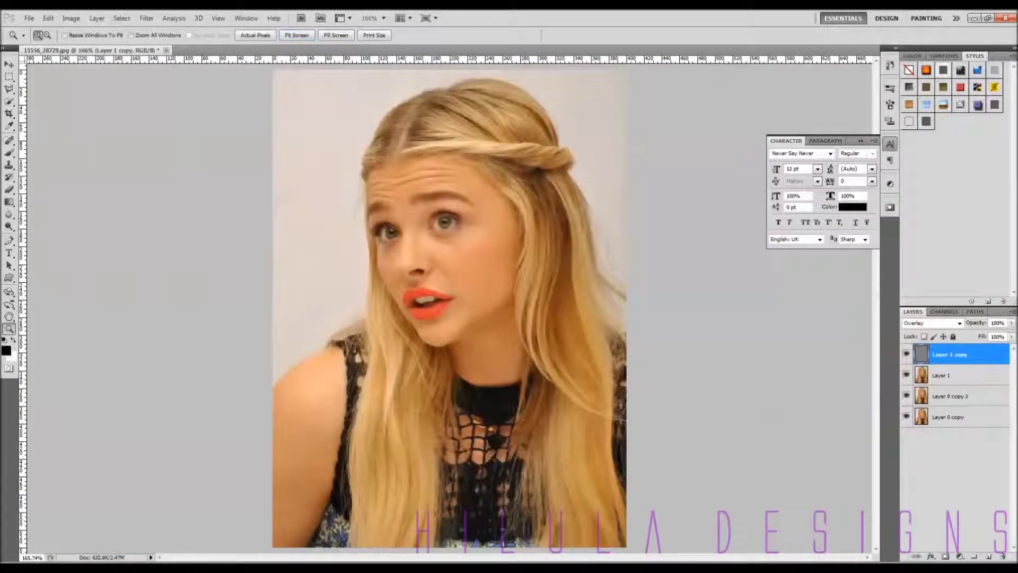
pyautogui.hotkey('ctrl', 'shift', 'e')
pyautogui.click(974, 556)
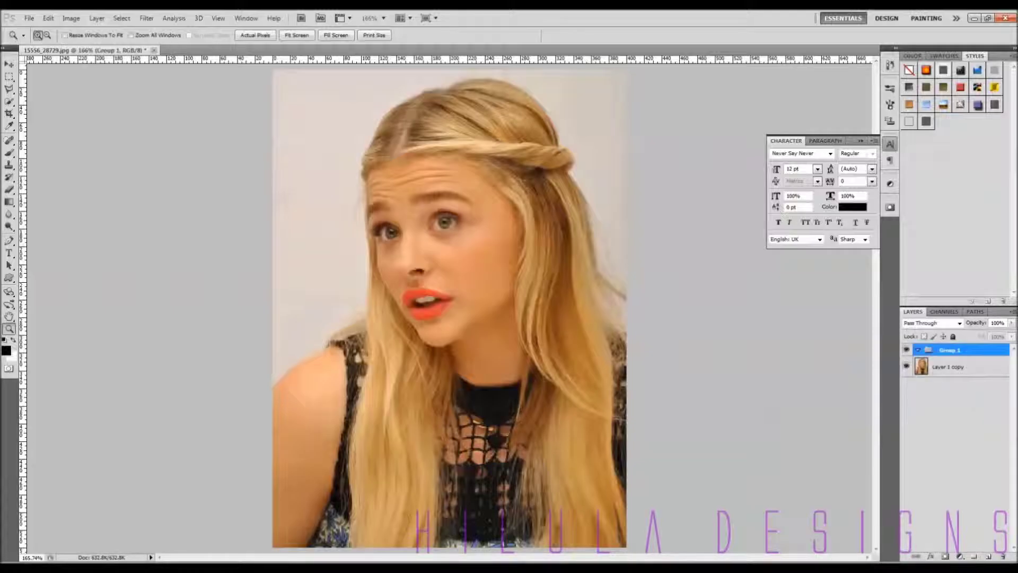
# Add a Gradient Map adjustment layer inside the group using the violet-to-orange gradient preset.
pyautogui.click(960, 556)
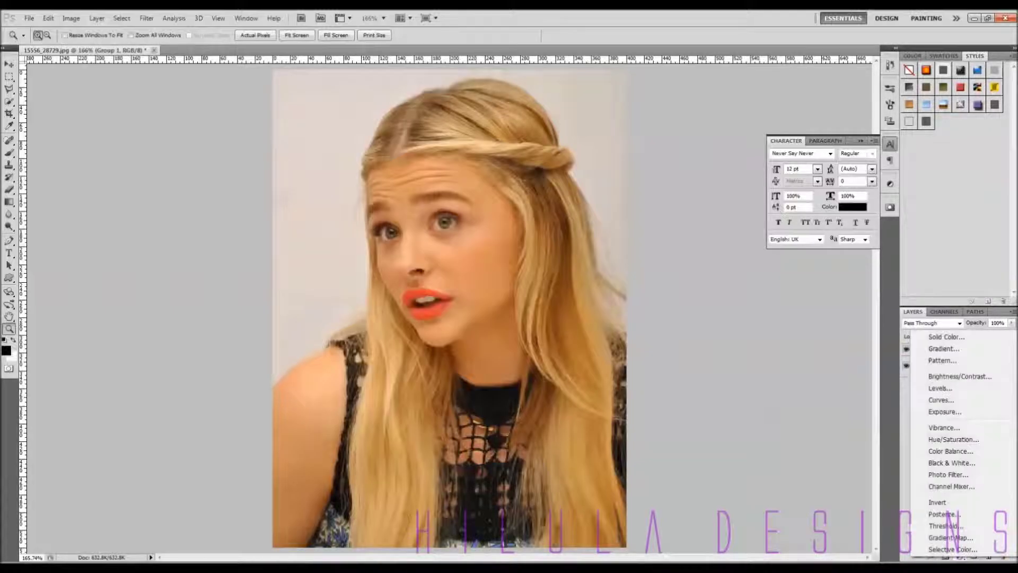
pyautogui.click(950, 537)
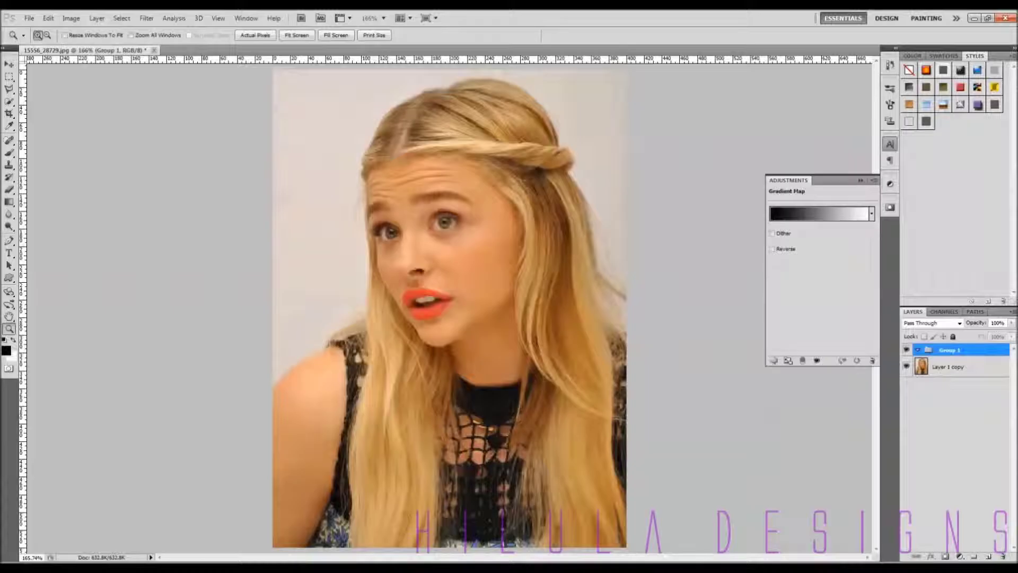
pyautogui.click(871, 213)
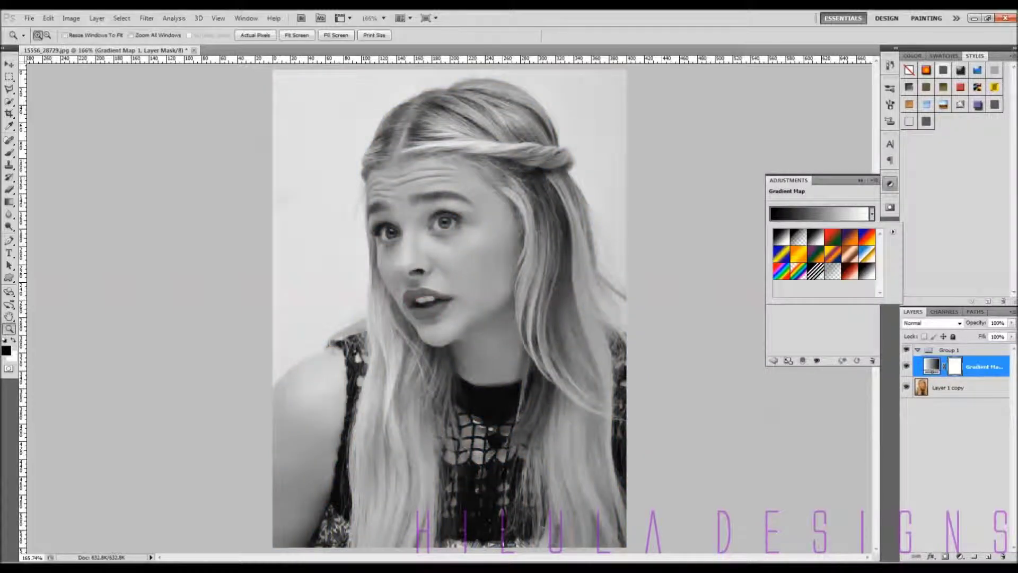
pyautogui.click(850, 237)
pyautogui.click(871, 213)
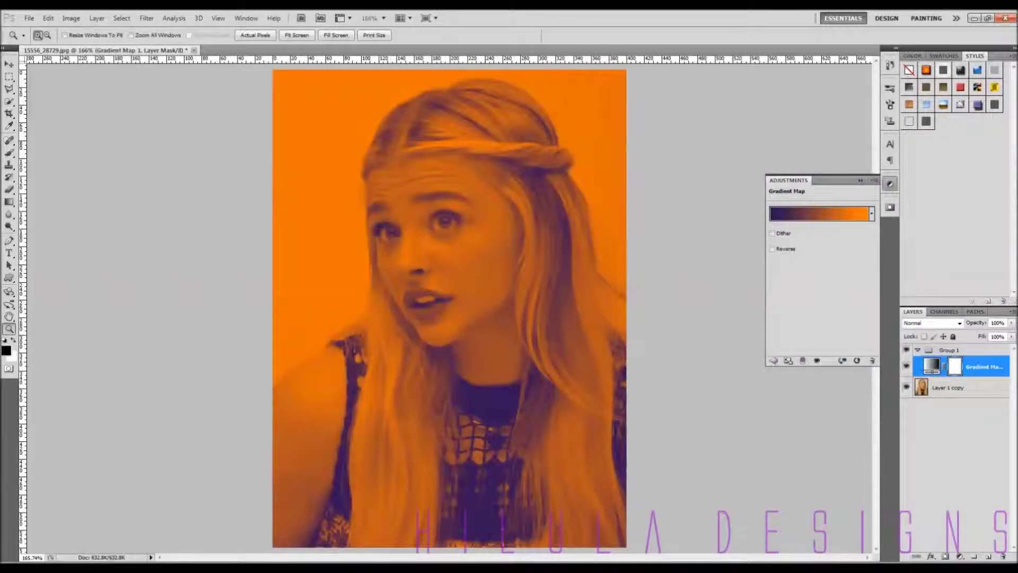
# Set the Gradient Map layer's blend mode to Luminosity and its fill to 75%.
pyautogui.click(959, 322)
pyautogui.click(917, 313)
pyautogui.doubleClick(997, 336)
pyautogui.write('75')
pyautogui.press('Return')
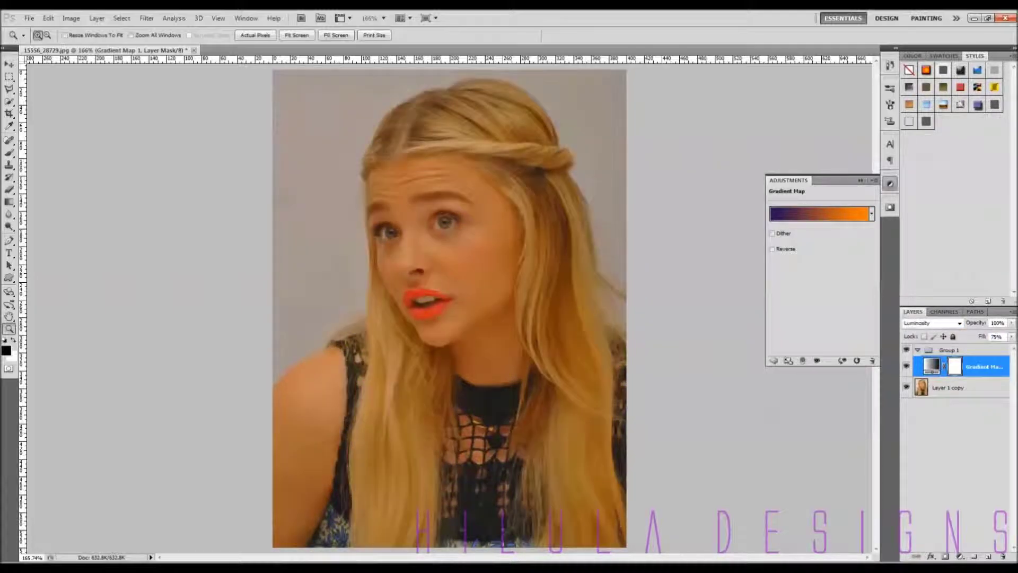
# Add an Exposure adjustment layer with exposure +0.45 and gamma correction 1.04.
pyautogui.click(960, 556)
pyautogui.click(948, 408)
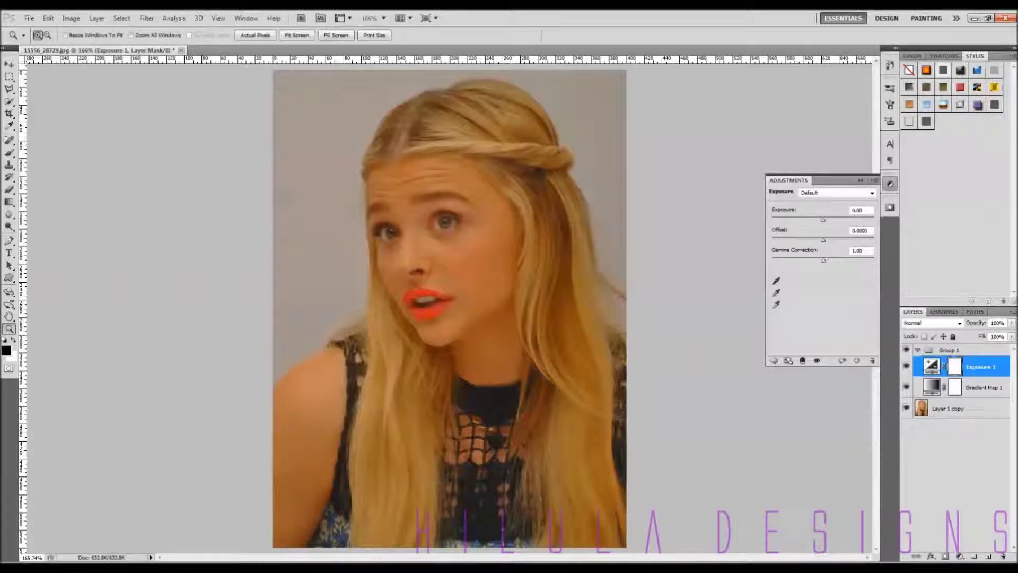
pyautogui.moveTo(823, 259); pyautogui.dragTo(821, 261)
pyautogui.moveTo(822, 219); pyautogui.dragTo(826, 219)
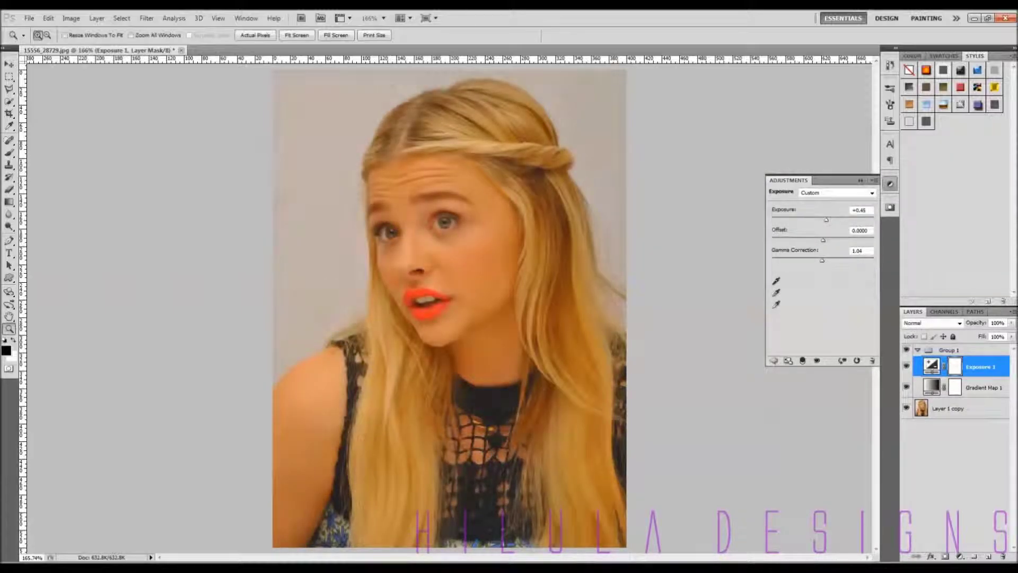
# Add a Color Balance adjustment layer with midtones at Cyan-Red -1, Magenta-Green -2 and Yellow-Blue +15.
pyautogui.click(960, 556)
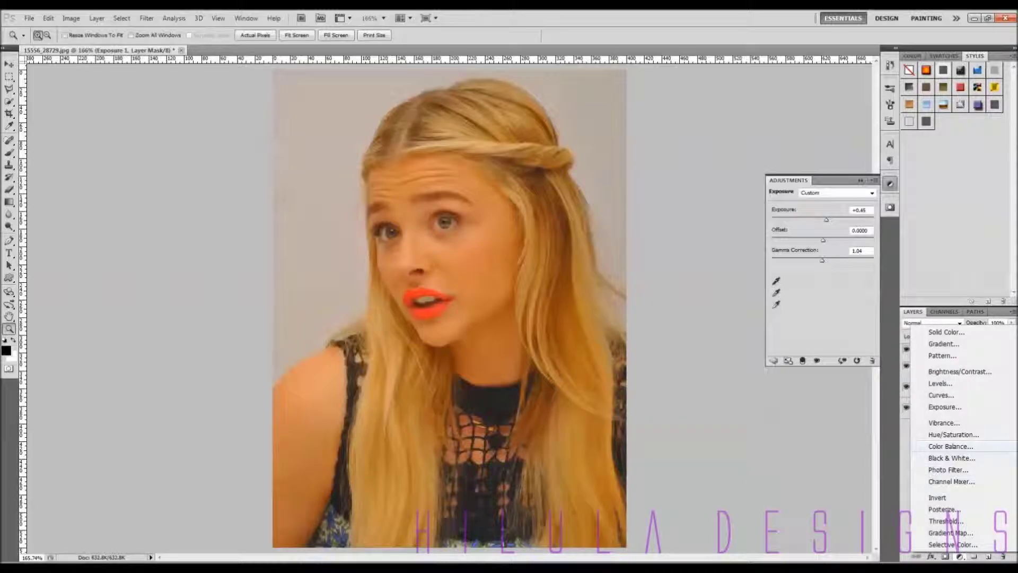
pyautogui.click(950, 445)
pyautogui.moveTo(810, 307); pyautogui.dragTo(813, 306)
pyautogui.moveTo(810, 262); pyautogui.dragTo(813, 307)
pyautogui.click(794, 218)
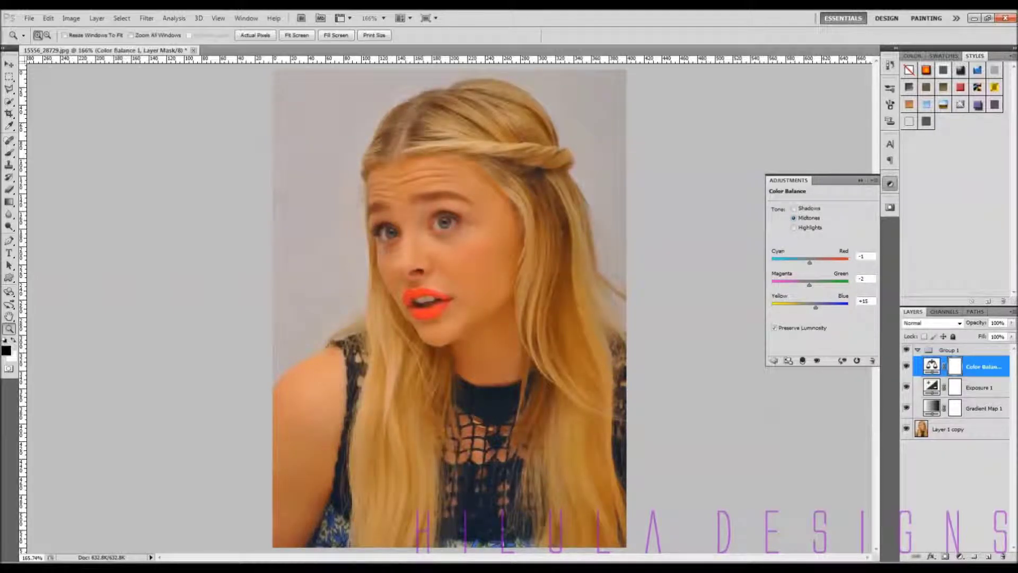
# Adjust the Cyan-Red and Yellow-Blue balance of the Color Balance layer's highlights.
pyautogui.click(794, 228)
pyautogui.moveTo(810, 262); pyautogui.dragTo(803, 262)
pyautogui.moveTo(815, 307); pyautogui.dragTo(810, 307)
# Add a Curves adjustment layer that lifts the midtones, with the white point at output 232 and the black point at input 10.
pyautogui.click(960, 556)
pyautogui.click(951, 398)
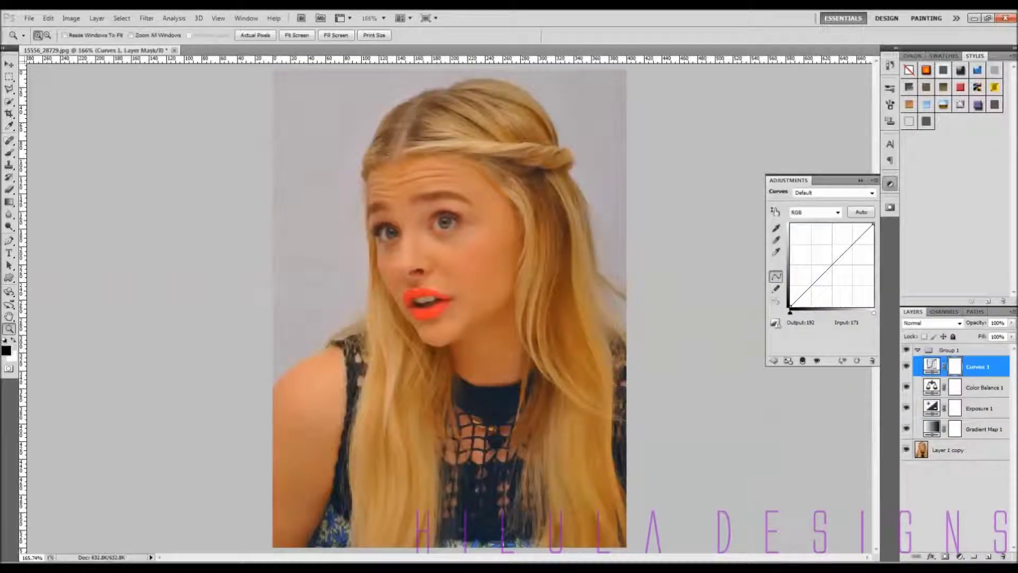
pyautogui.moveTo(846, 244)
pyautogui.mouseDown()
pyautogui.moveTo(855, 227)
pyautogui.moveTo(848, 242)
pyautogui.mouseUp()
pyautogui.moveTo(873, 224); pyautogui.dragTo(873, 232)
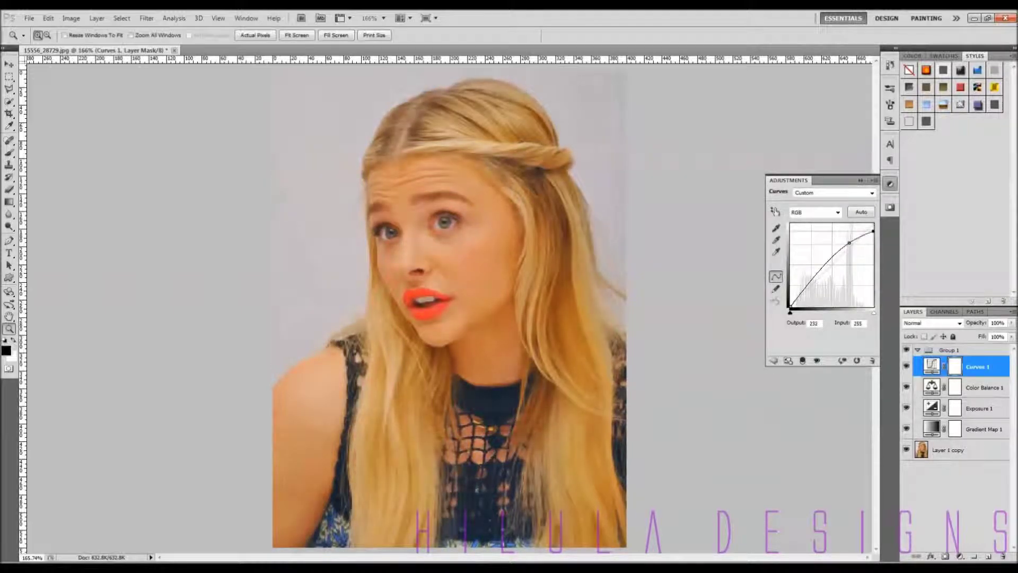
pyautogui.moveTo(849, 243); pyautogui.dragTo(844, 248)
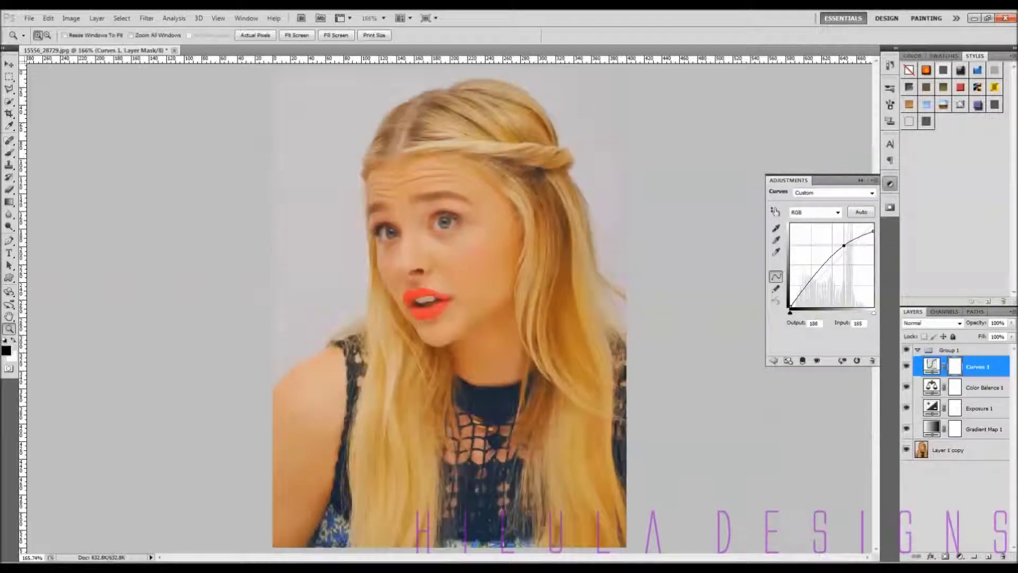
pyautogui.moveTo(789, 307); pyautogui.dragTo(792, 308)
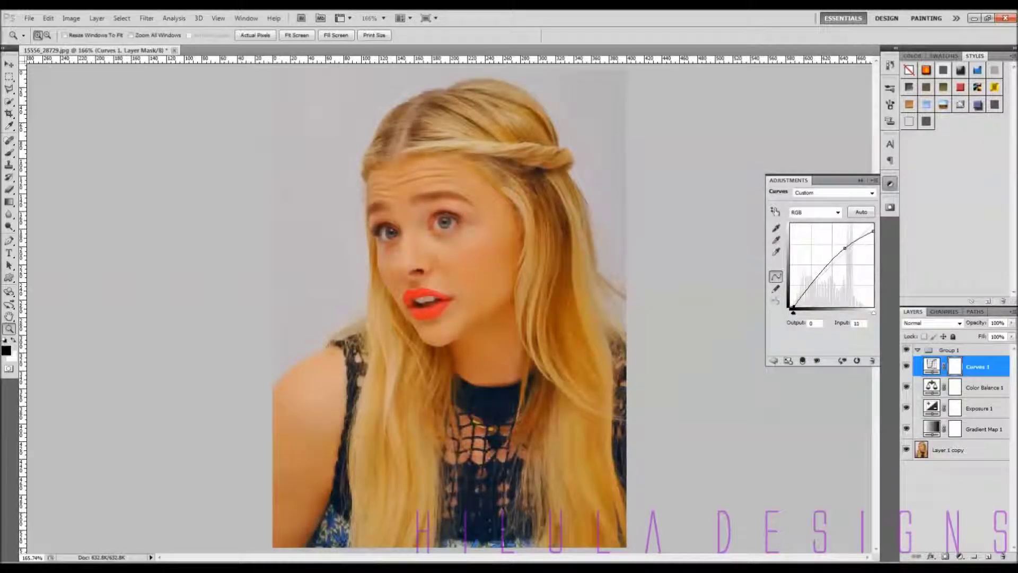
# Add a Selective Color adjustment layer with Neutrals at cyan +21, magenta +4 and yellow -8, and slightly reduce their black.
pyautogui.click(959, 557)
pyautogui.click(948, 549)
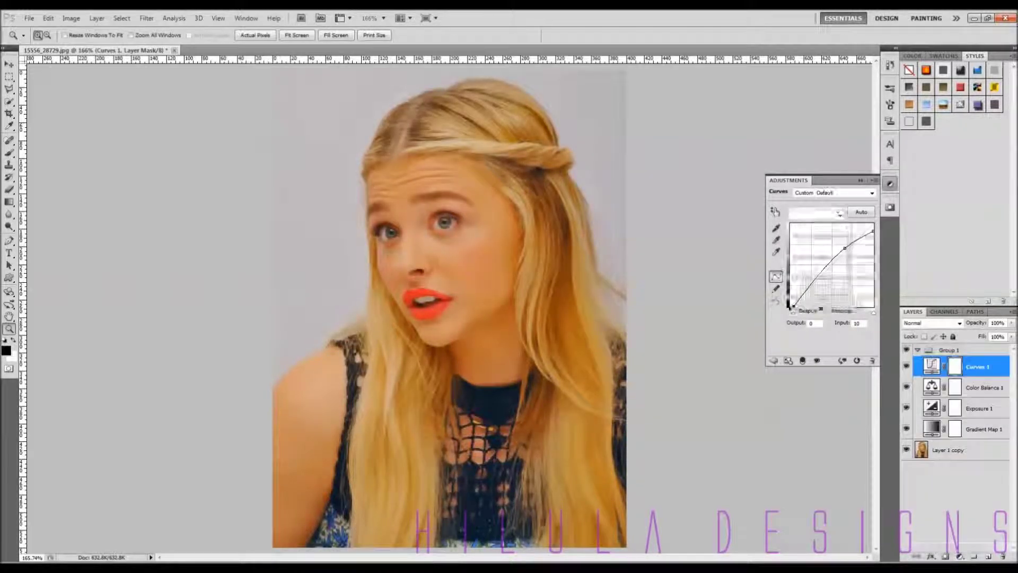
pyautogui.click(819, 215)
pyautogui.click(816, 285)
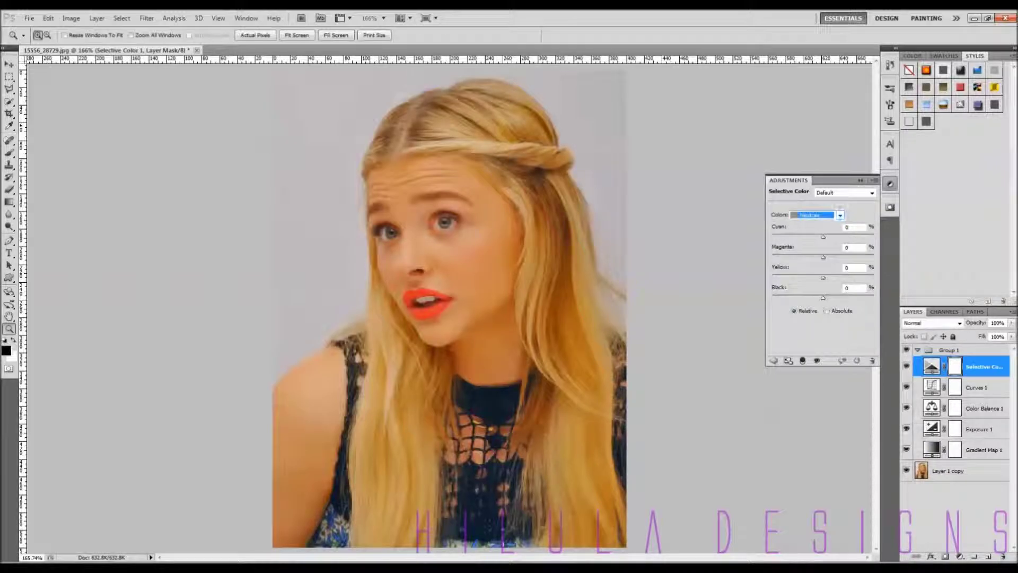
pyautogui.moveTo(822, 237); pyautogui.dragTo(828, 277)
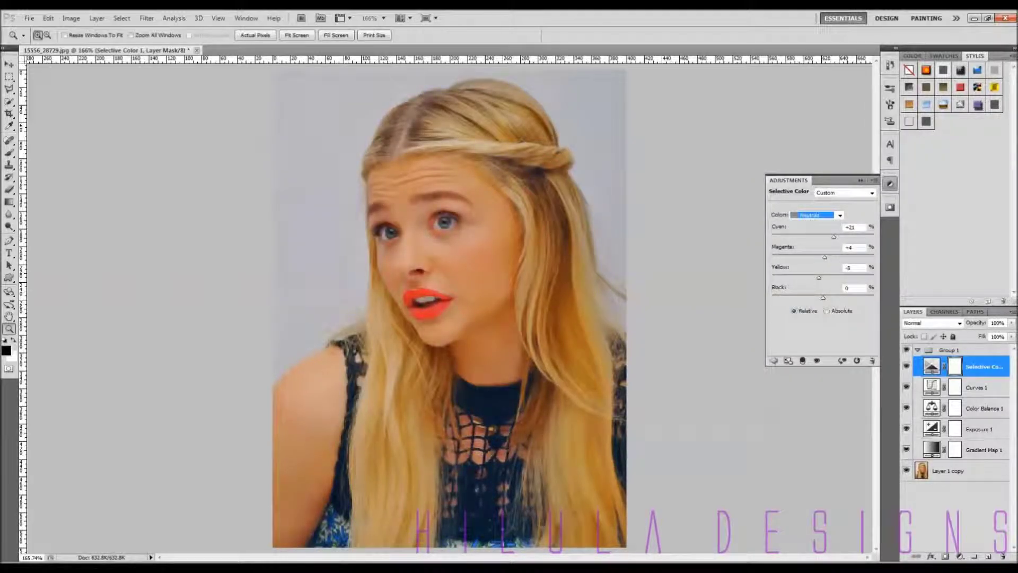
pyautogui.moveTo(823, 298); pyautogui.dragTo(821, 297)
# Set the black amount to +8% for Blacks and -30% for Whites in the Selective Color adjustment.
pyautogui.click(839, 214)
pyautogui.click(816, 291)
pyautogui.moveTo(823, 297); pyautogui.dragTo(829, 297)
pyautogui.press('Up')
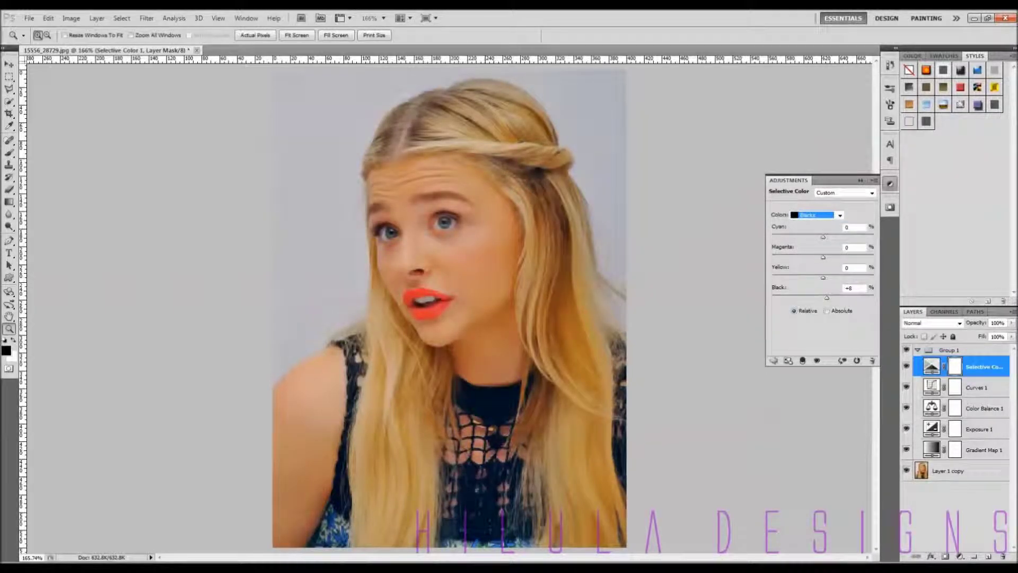
pyautogui.click(840, 215)
pyautogui.click(816, 271)
pyautogui.moveTo(823, 298)
pyautogui.mouseDown()
pyautogui.moveTo(789, 298)
pyautogui.moveTo(807, 297)
pyautogui.mouseUp()
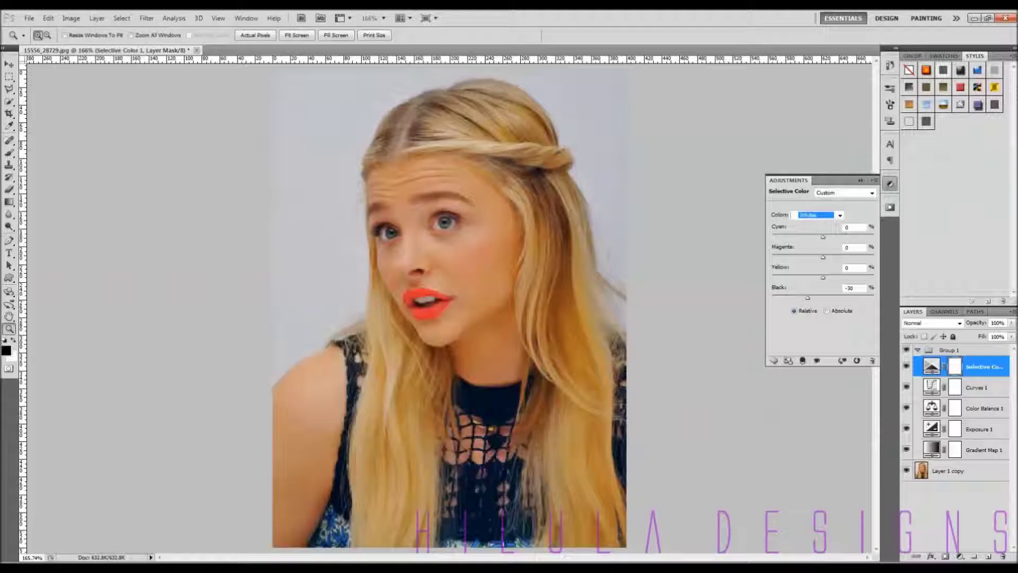
# Fine-tune the Magentas range of the Selective Color adjustment.
pyautogui.click(839, 215)
pyautogui.click(811, 265)
pyautogui.moveTo(823, 237); pyautogui.dragTo(825, 298)
# Set the Yellows range of the Selective Color adjustment to cyan -19, magenta +7, yellow -12 and black +8.
pyautogui.click(840, 214)
pyautogui.click(811, 223)
pyautogui.click(840, 215)
pyautogui.click(811, 232)
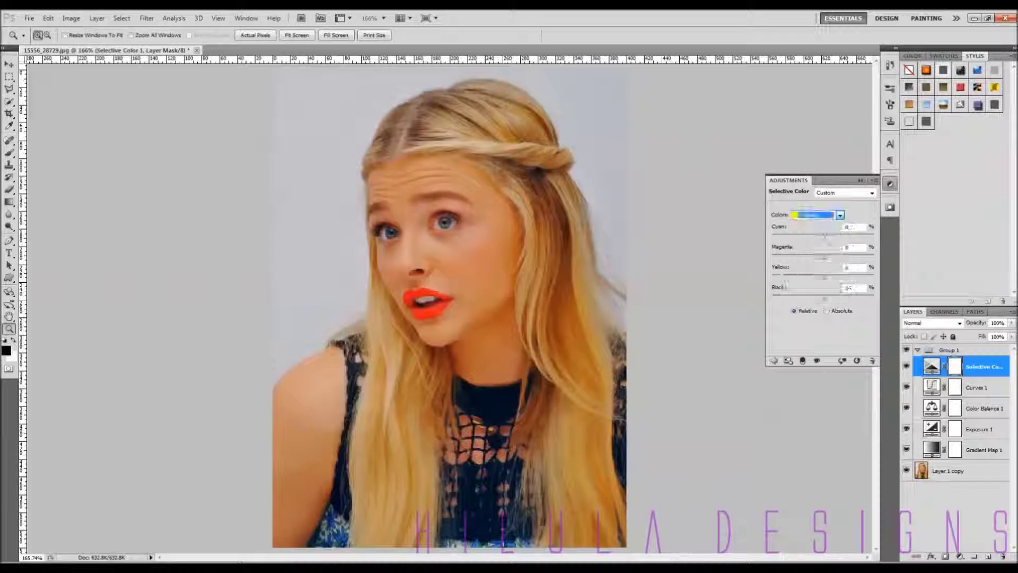
pyautogui.moveTo(822, 236); pyautogui.dragTo(827, 297)
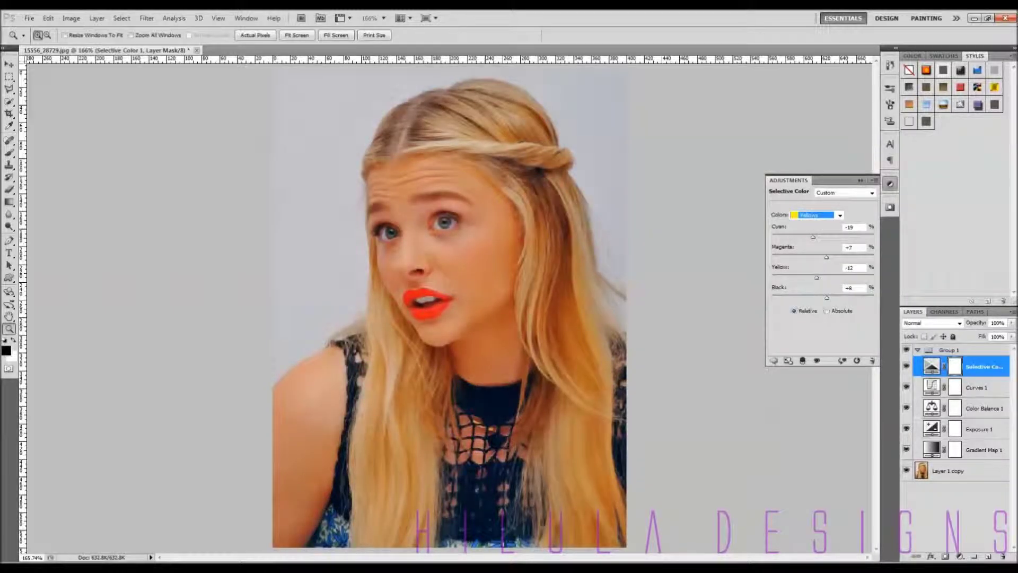
# Set the cyan amount to +100% for both Greens and Cyans in the Selective Color adjustment.
pyautogui.click(839, 215)
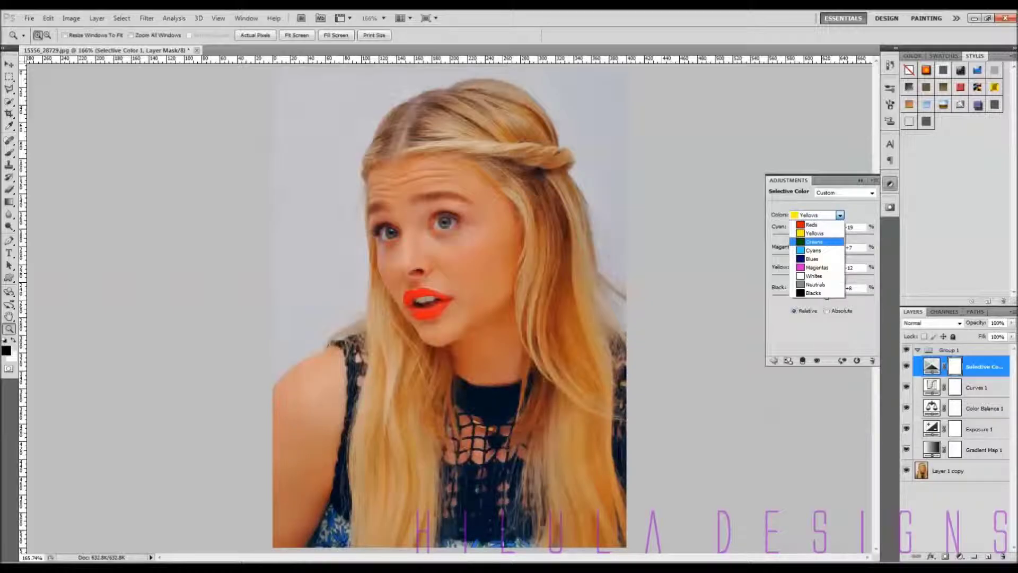
pyautogui.click(811, 241)
pyautogui.moveTo(822, 237); pyautogui.dragTo(874, 237)
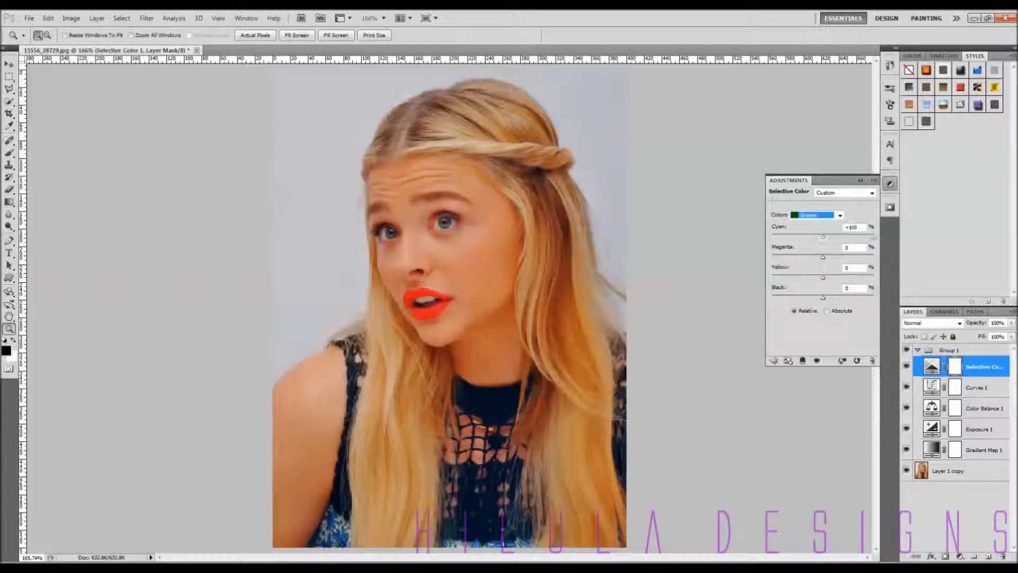
pyautogui.click(840, 215)
pyautogui.click(814, 250)
pyautogui.moveTo(823, 236); pyautogui.dragTo(873, 236)
# Set the cyan amount to +100% for both Blues and Magentas in the Selective Color adjustment.
pyautogui.click(839, 215)
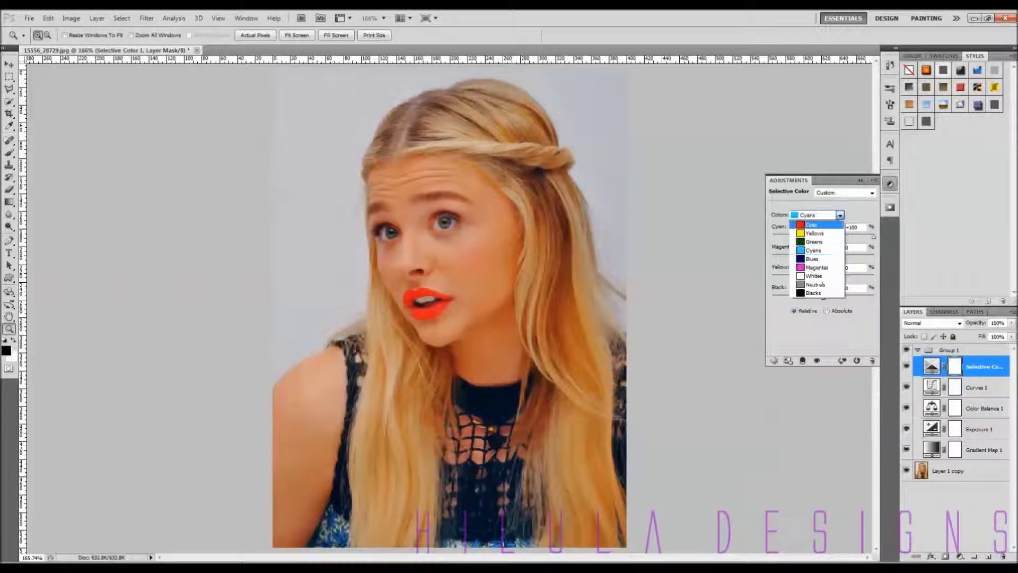
pyautogui.click(811, 258)
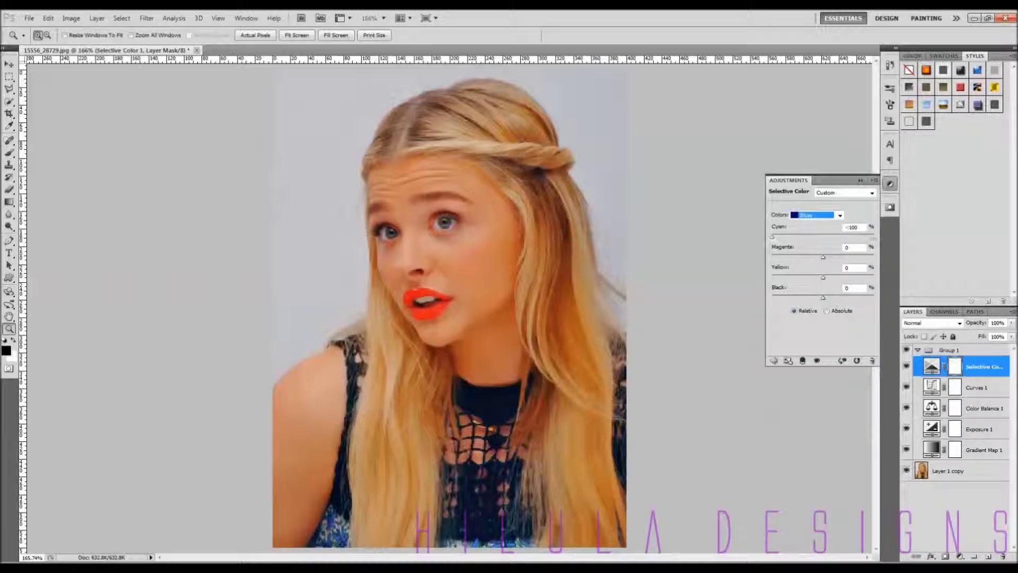
pyautogui.click(840, 215)
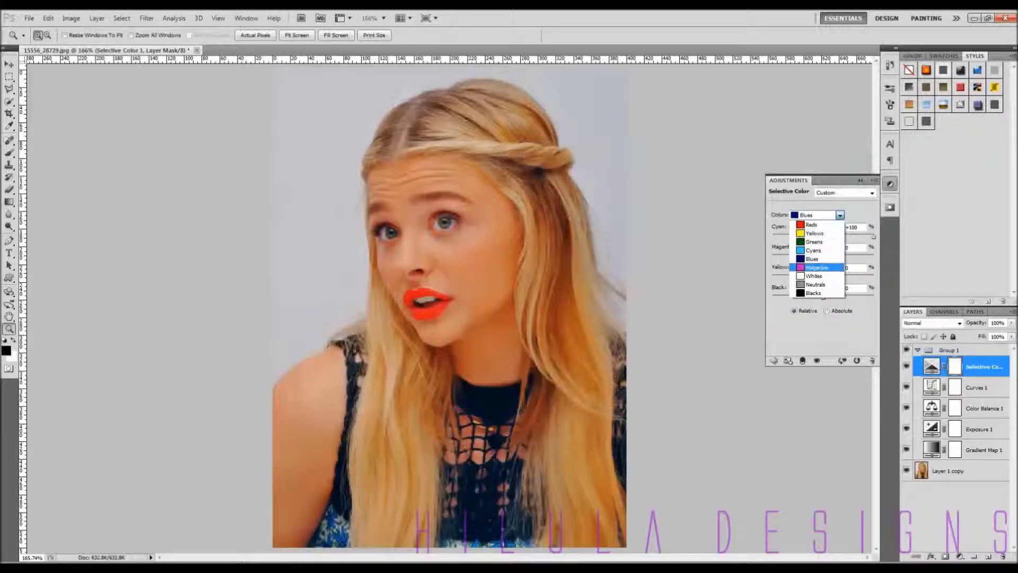
pyautogui.click(812, 267)
pyautogui.moveTo(821, 236); pyautogui.dragTo(873, 236)
pyautogui.moveTo(772, 237); pyautogui.dragTo(873, 237)
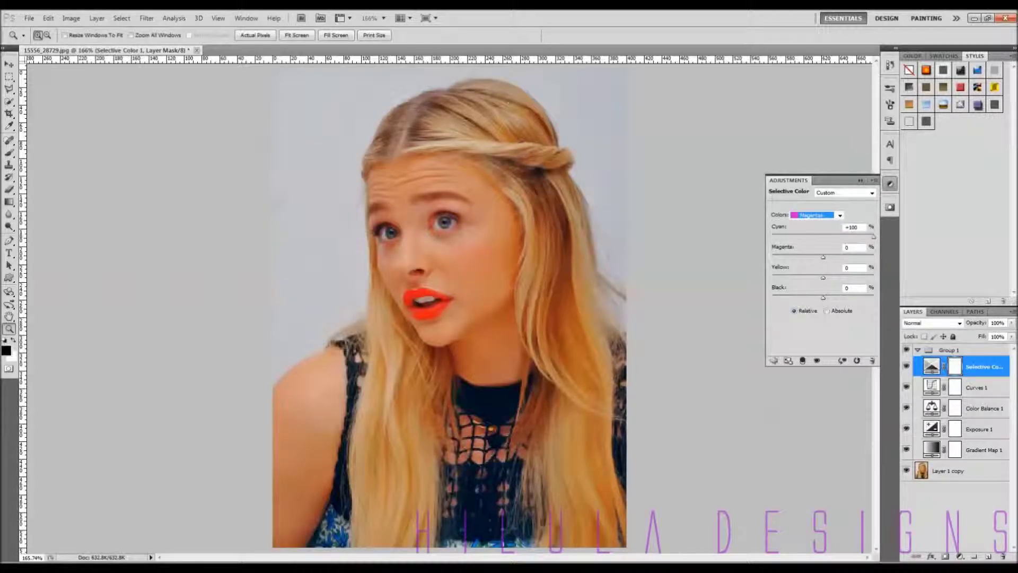
# Add a Brightness/Contrast adjustment layer with brightness 23 and contrast -16, and compare the photo with and without the group.
pyautogui.click(960, 556)
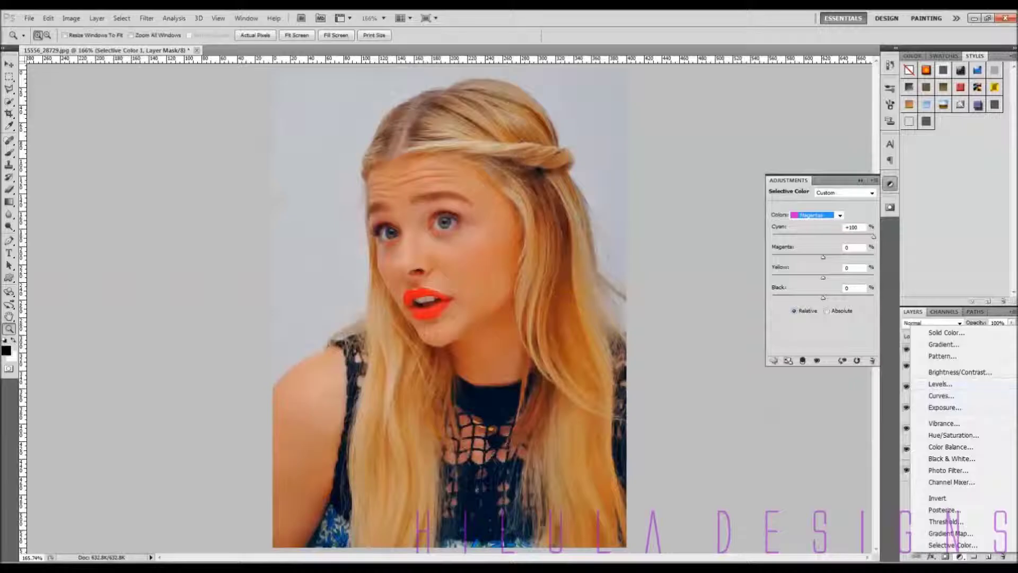
pyautogui.click(959, 372)
pyautogui.moveTo(823, 219); pyautogui.dragTo(806, 239)
pyautogui.click(906, 350)
pyautogui.click(906, 350)
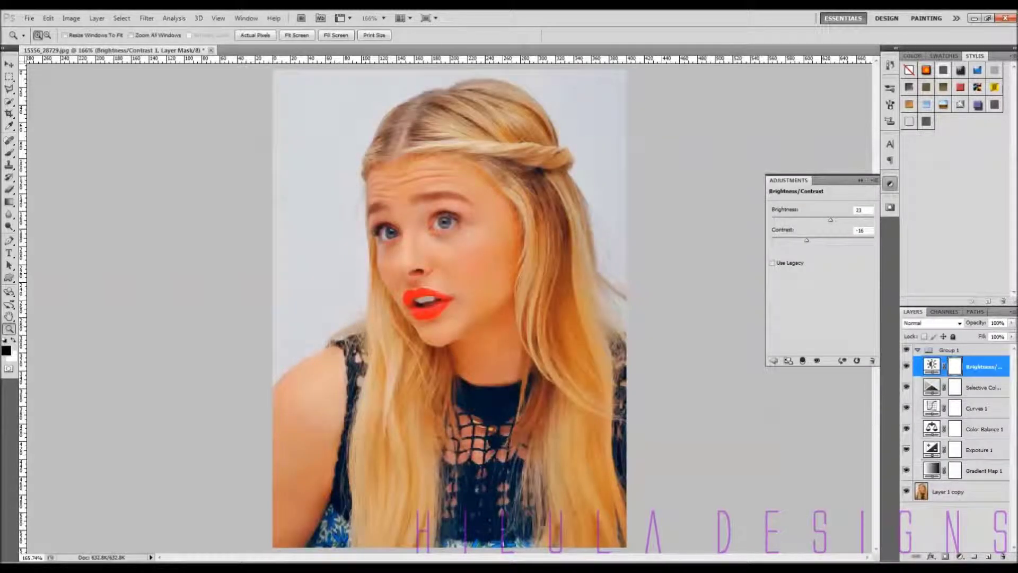
# Add a linear 90° black-to-transparent Gradient fill layer, blended in Color mode at 50% fill.
pyautogui.click(960, 556)
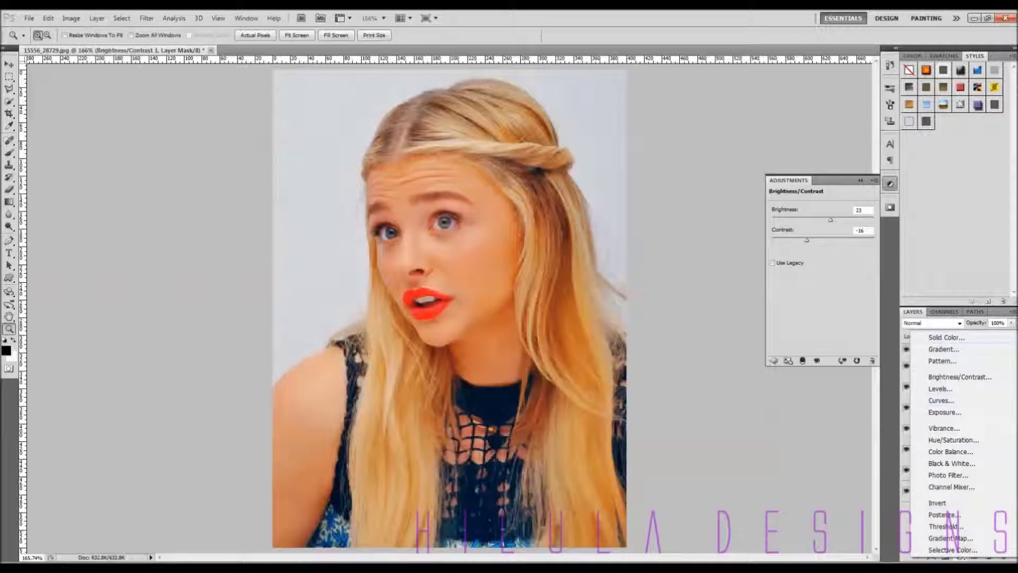
pyautogui.click(943, 349)
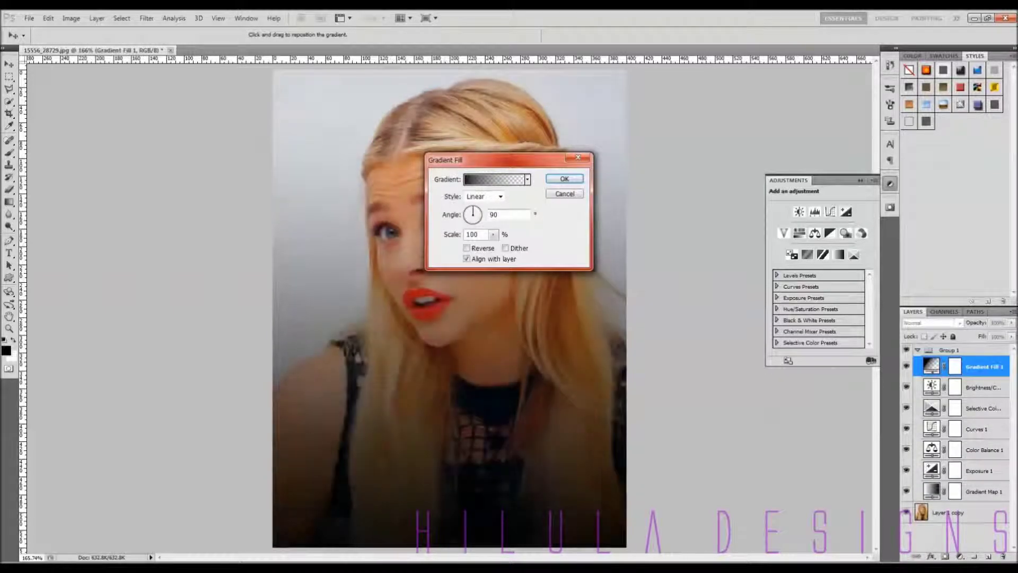
pyautogui.click(564, 178)
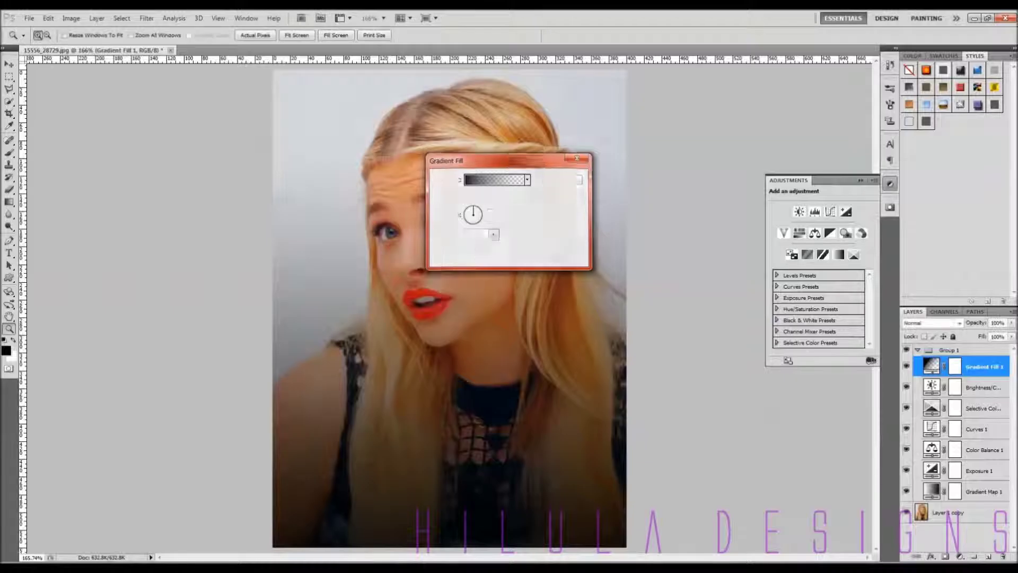
pyautogui.click(931, 323)
pyautogui.click(909, 304)
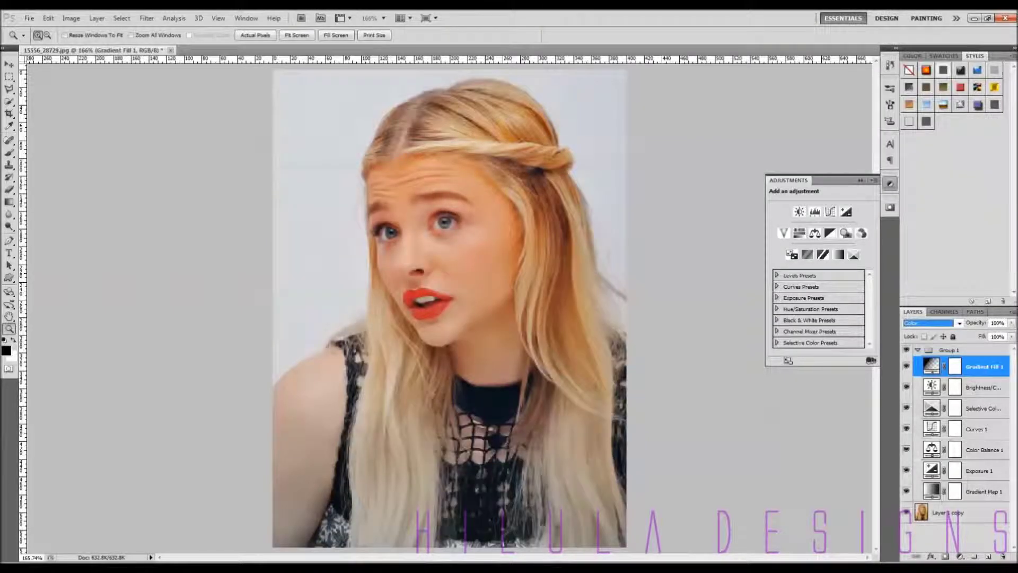
pyautogui.click(997, 336)
pyautogui.write('50')
pyautogui.press('Return')
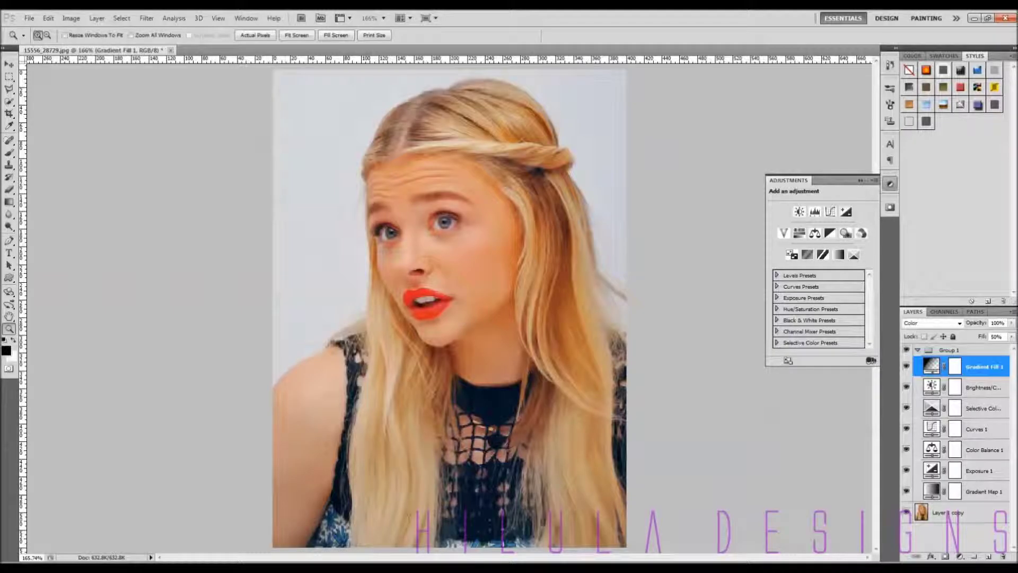
# Add a Color Balance adjustment layer and shift its shadows to -12 on cyan/red, tweak magenta/green, and move yellow/blue slightly towards blue.
pyautogui.click(960, 556)
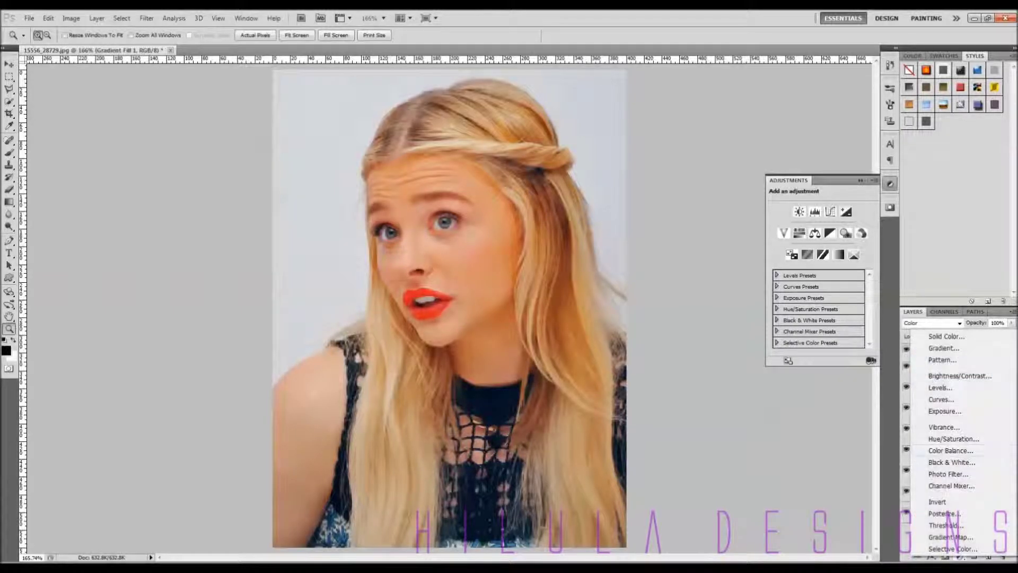
pyautogui.click(933, 443)
pyautogui.click(793, 208)
pyautogui.moveTo(810, 262); pyautogui.dragTo(807, 261)
pyautogui.scroll(-4, 863, 256)
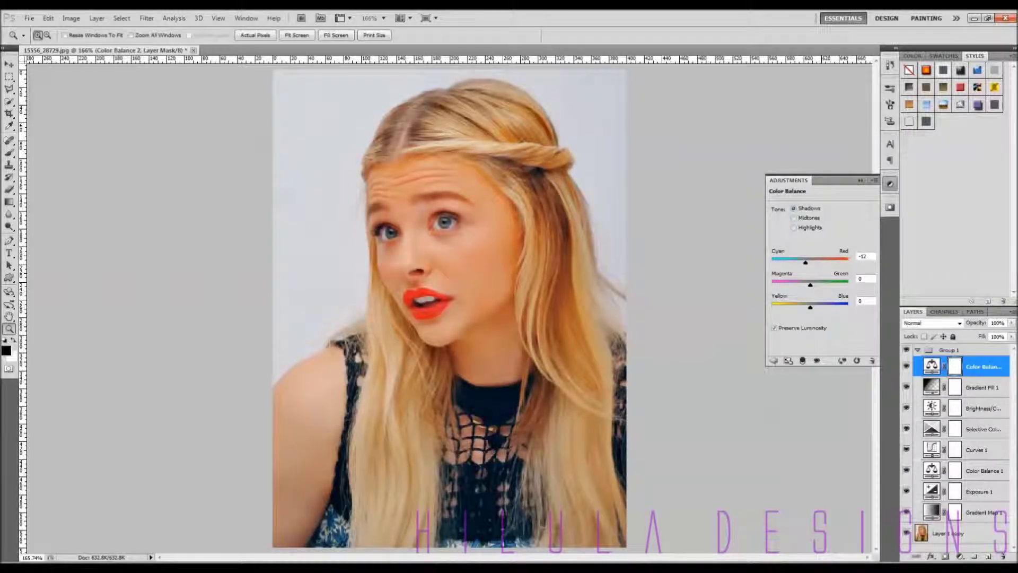
pyautogui.click(862, 278)
pyautogui.scroll(-15, 862, 278)
pyautogui.scroll(20, 862, 279)
pyautogui.moveTo(810, 307); pyautogui.dragTo(816, 307)
# Set the new Color Balance layer's midtones to -9, +6, -6 and its highlights to -1, 0, -2.
pyautogui.click(793, 218)
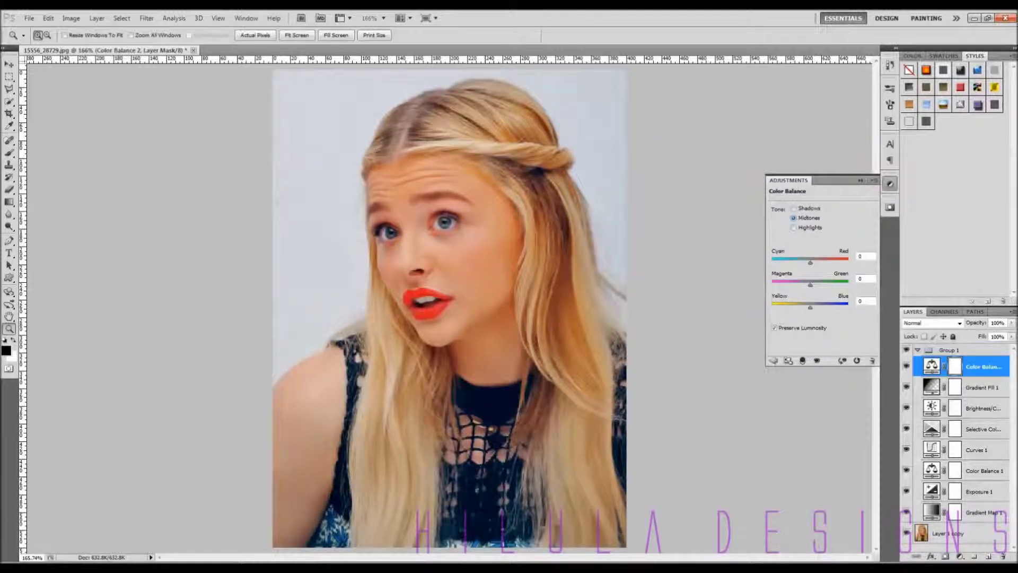
pyautogui.moveTo(810, 262); pyautogui.dragTo(807, 307)
pyautogui.click(793, 228)
pyautogui.moveTo(810, 262); pyautogui.dragTo(810, 262)
pyautogui.moveTo(810, 285); pyautogui.dragTo(814, 285)
pyautogui.doubleClick(862, 278)
pyautogui.write('0')
pyautogui.moveTo(810, 306); pyautogui.dragTo(811, 307)
pyautogui.click(865, 279)
pyautogui.click(959, 556)
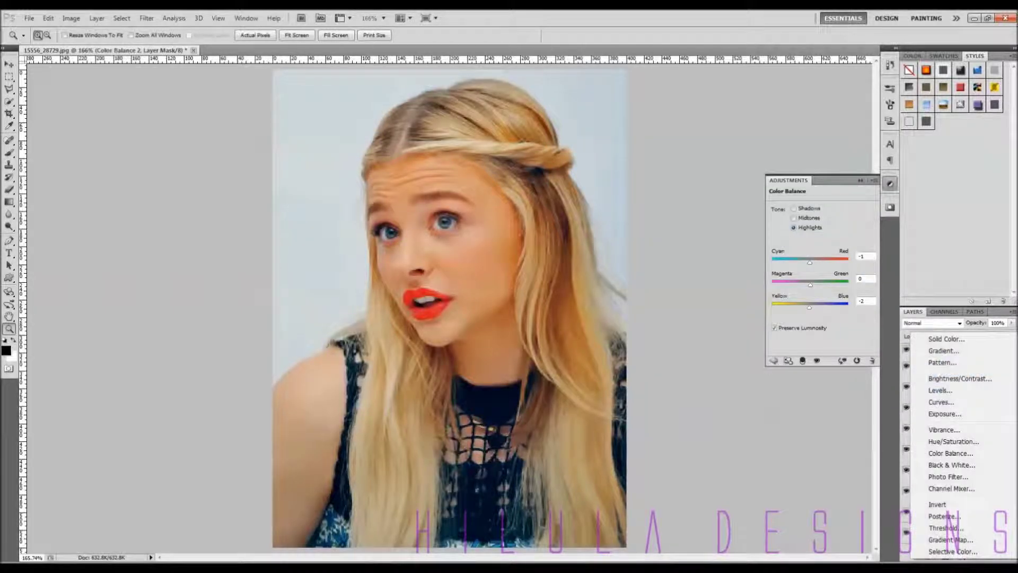
pyautogui.click(948, 420)
pyautogui.hotkey('ctrl', 'z')
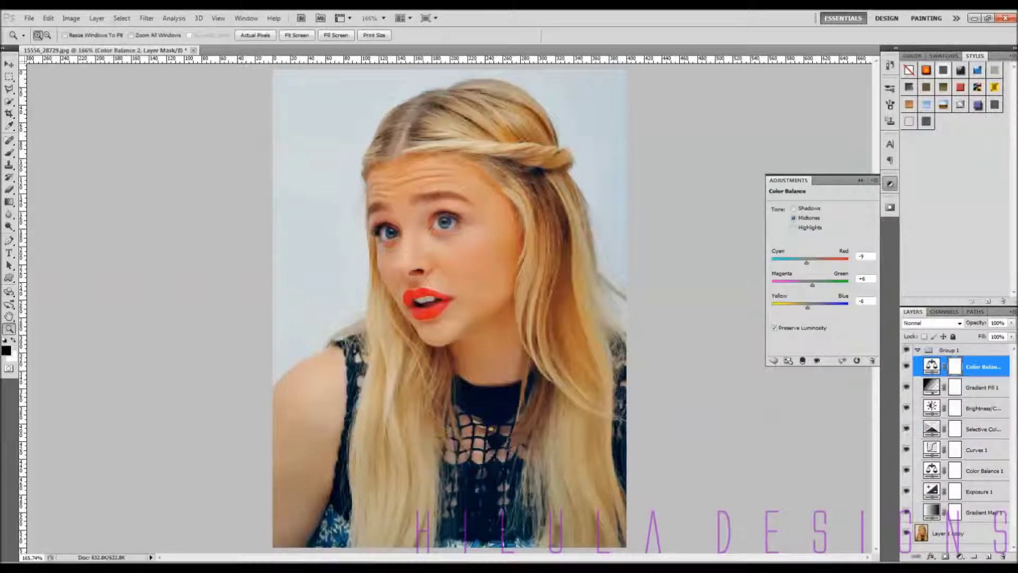
# Add a Curves adjustment layer with a slightly lowered white point and a midtone point at output 150, input 140.
pyautogui.click(959, 556)
pyautogui.click(949, 403)
pyautogui.moveTo(873, 223); pyautogui.dragTo(836, 258)
# Add an Exposure adjustment layer with exposure +0.10 and gamma correction 1.15, and compare the photo with and without the group.
pyautogui.click(960, 556)
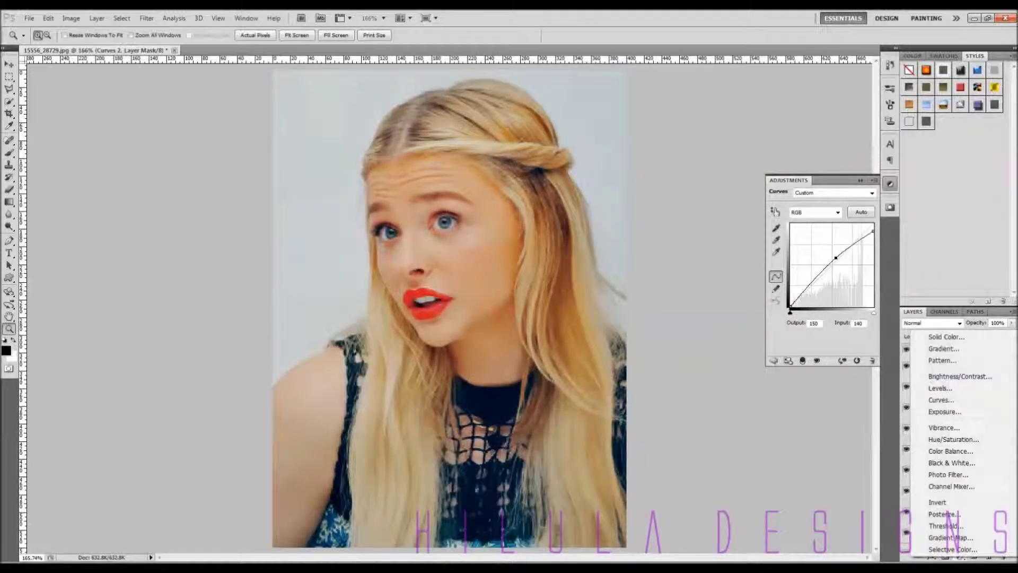
pyautogui.click(948, 417)
pyautogui.moveTo(822, 219); pyautogui.dragTo(824, 218)
pyautogui.moveTo(823, 260); pyautogui.dragTo(818, 260)
pyautogui.click(906, 349)
pyautogui.click(906, 349)
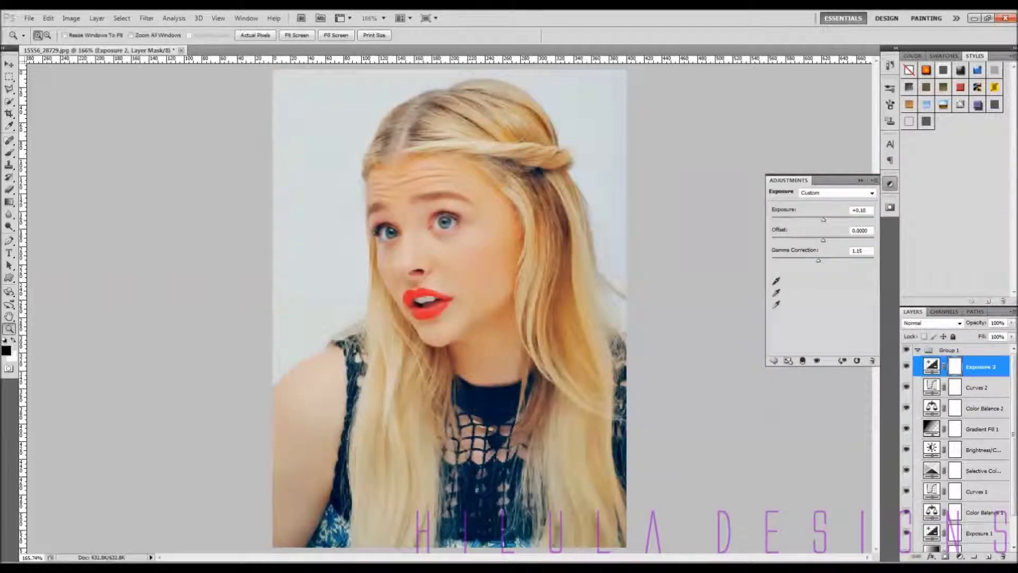
# Add a Color Balance layer with shadows and highlights shifted slightly towards blue and midtones at -9 on yellow/blue.
pyautogui.click(960, 556)
pyautogui.click(938, 446)
pyautogui.click(794, 208)
pyautogui.moveTo(810, 307)
pyautogui.mouseDown()
pyautogui.moveTo(824, 307)
pyautogui.moveTo(811, 307)
pyautogui.mouseUp()
pyautogui.click(794, 217)
pyautogui.moveTo(811, 307); pyautogui.dragTo(808, 307)
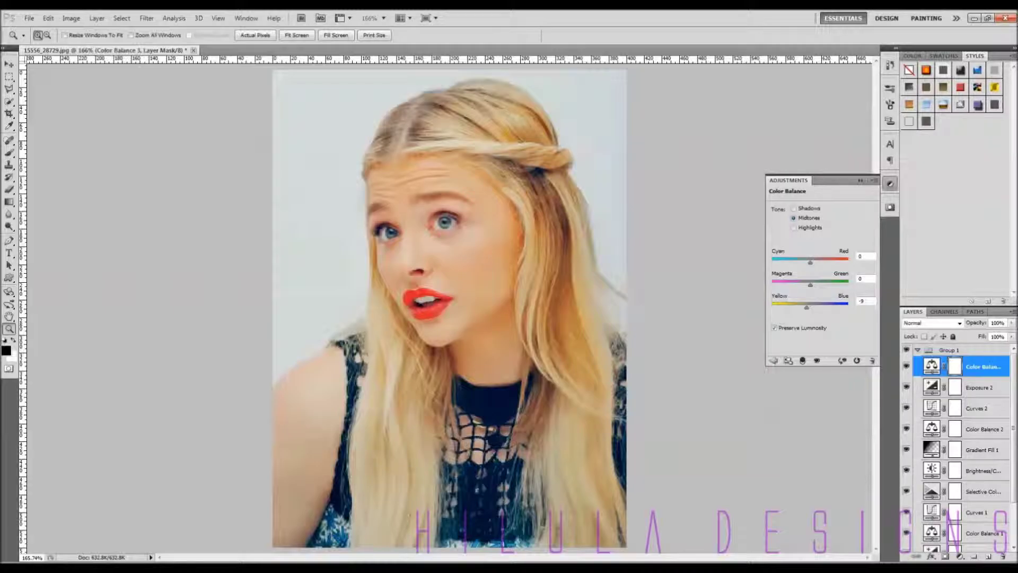
pyautogui.click(794, 227)
pyautogui.moveTo(810, 307); pyautogui.dragTo(814, 307)
# Add a black-to-white Gradient Map layer in Luminosity mode at 75% fill, and compare the photo with and without the group.
pyautogui.click(960, 555)
pyautogui.click(970, 536)
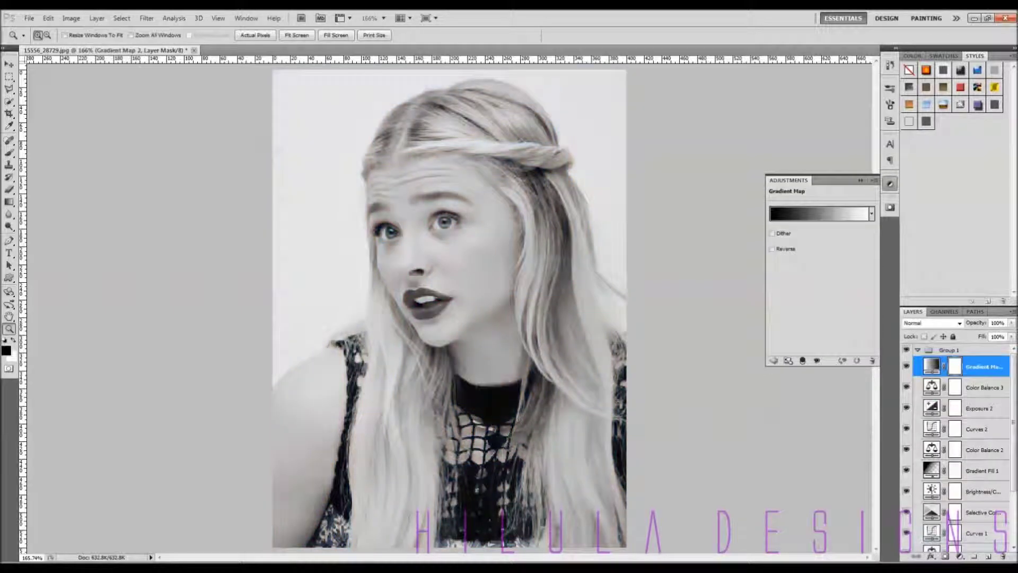
pyautogui.click(932, 323)
pyautogui.click(933, 313)
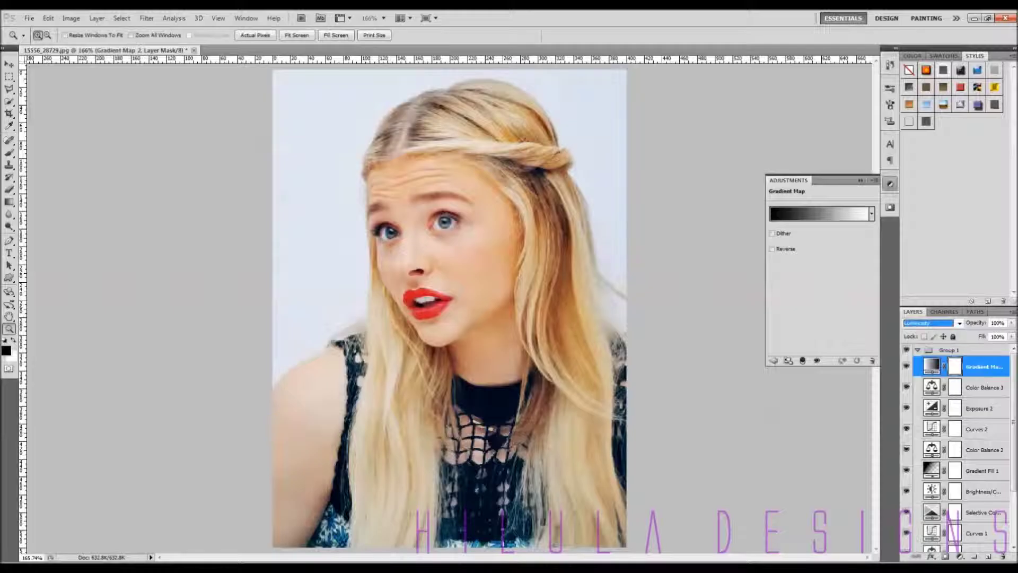
pyautogui.click(997, 336)
pyautogui.write('75')
pyautogui.press('Return')
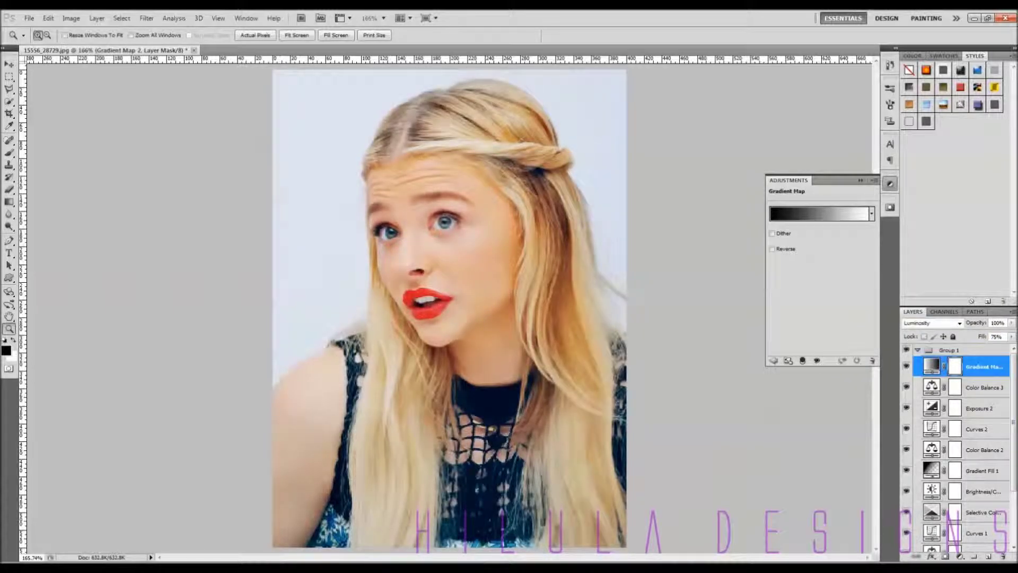
pyautogui.click(917, 349)
pyautogui.click(905, 349)
pyautogui.click(906, 349)
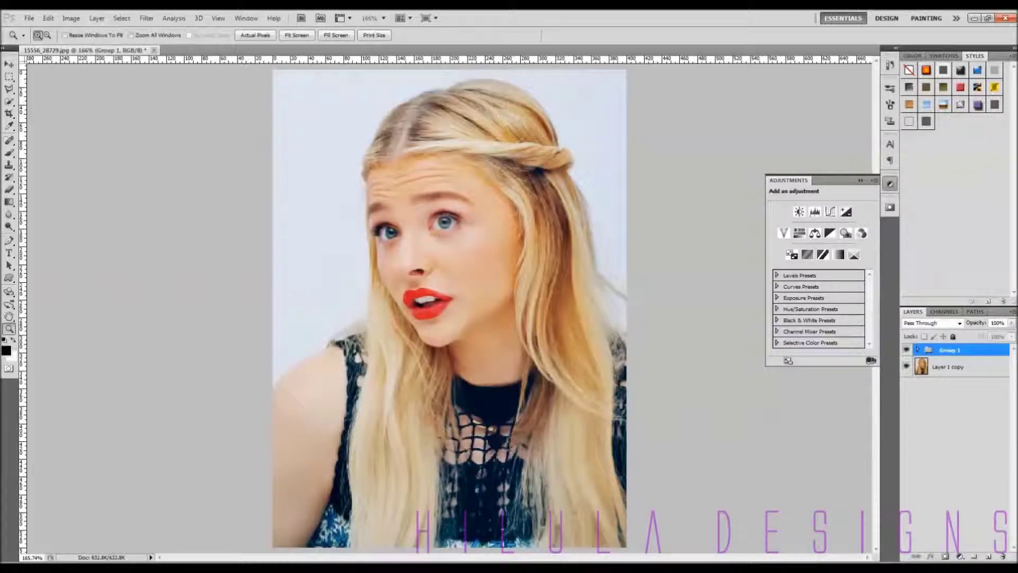
# Add a Curves layer atop the group with a slightly lowered white point and the black point at input 7, and compare before and after.
pyautogui.click(917, 350)
pyautogui.click(979, 365)
pyautogui.click(960, 555)
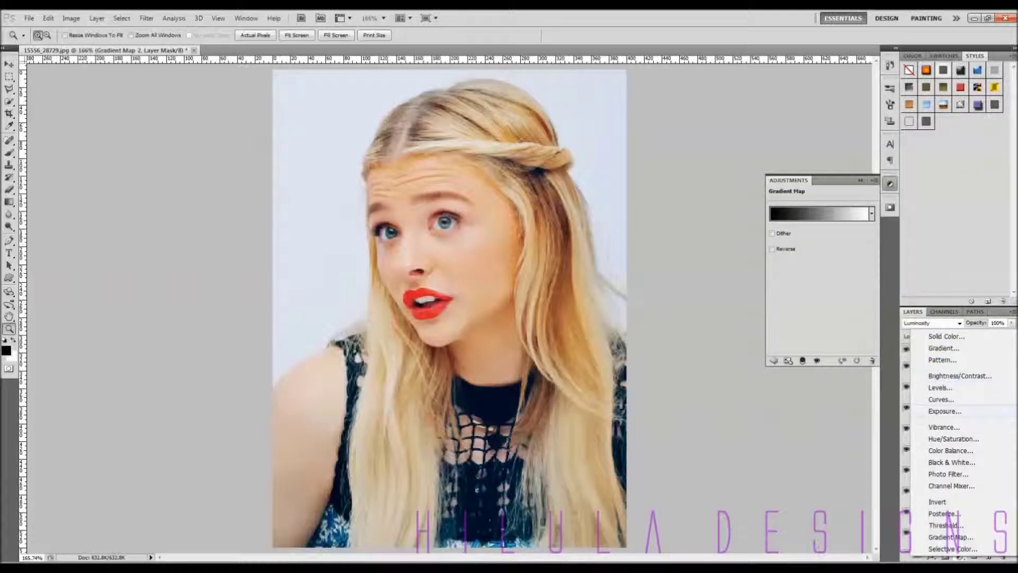
pyautogui.click(941, 399)
pyautogui.moveTo(873, 227); pyautogui.dragTo(847, 252)
pyautogui.click(850, 251)
pyautogui.moveTo(789, 307); pyautogui.dragTo(792, 306)
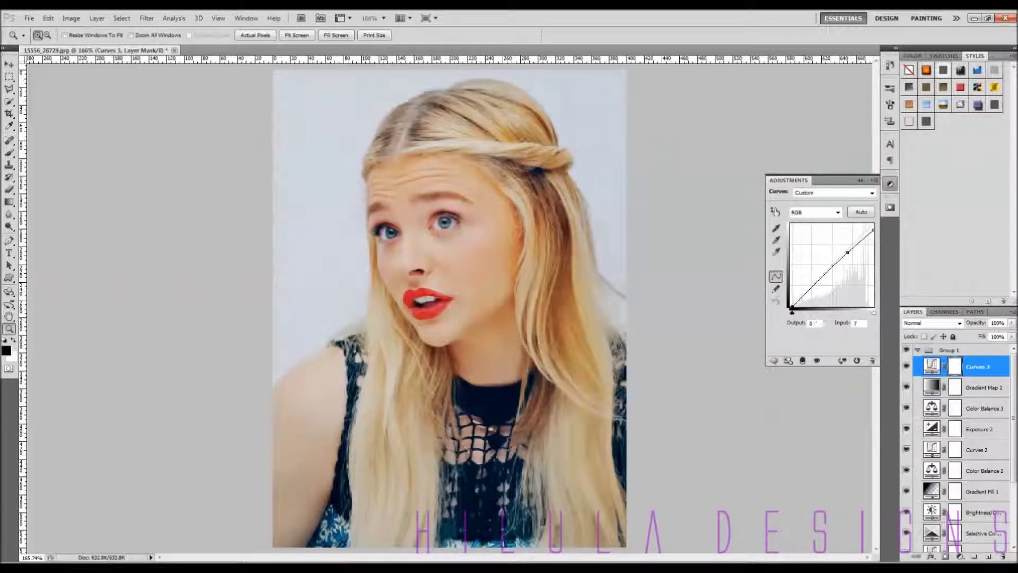
pyautogui.click(917, 350)
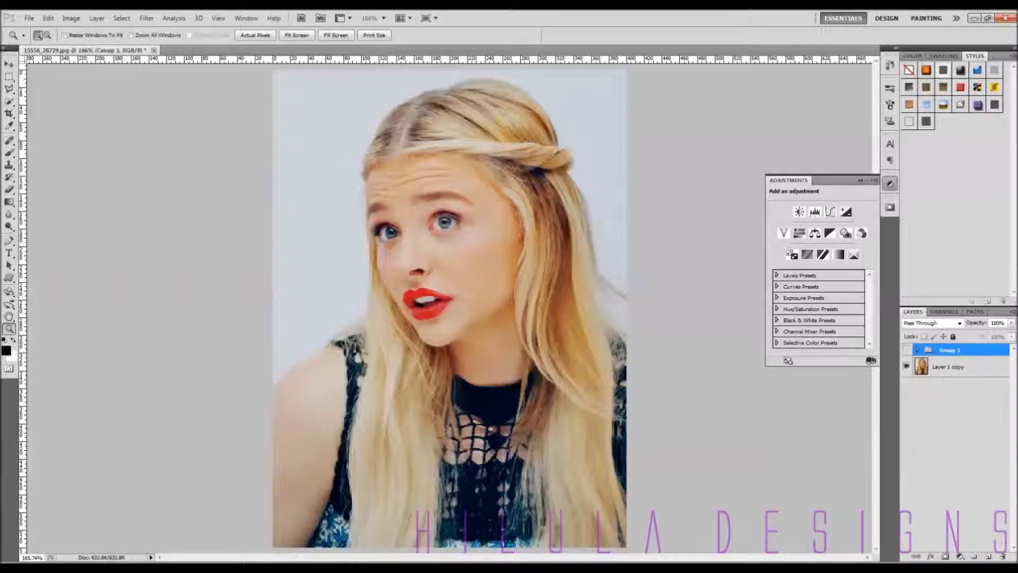
pyautogui.click(906, 349)
pyautogui.hotkey('ctrl', '1')
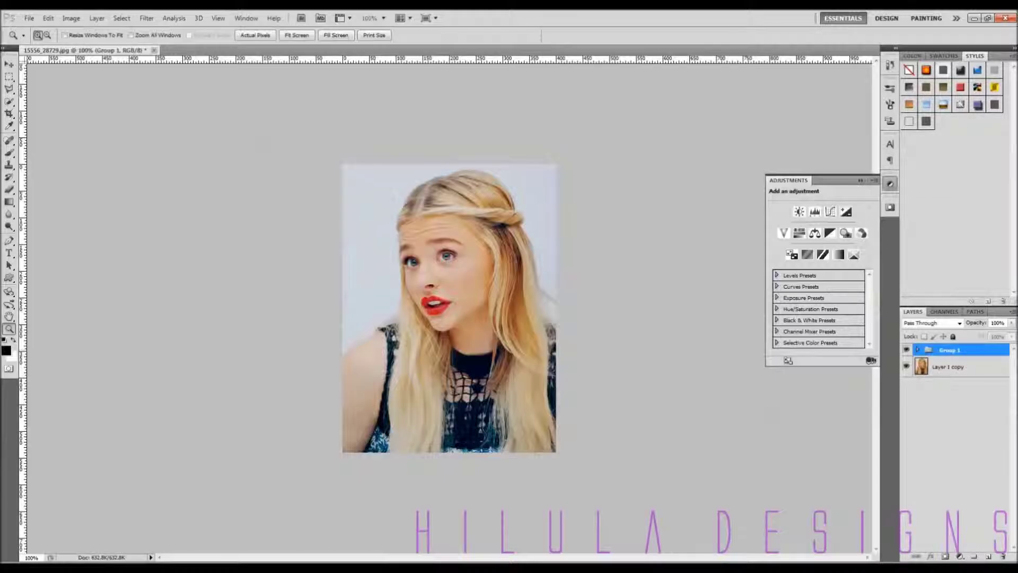
# Copy a full-height vertical strip through the face from Layer 1 copy to a new layer and place it above Group 1.
pyautogui.click(954, 366)
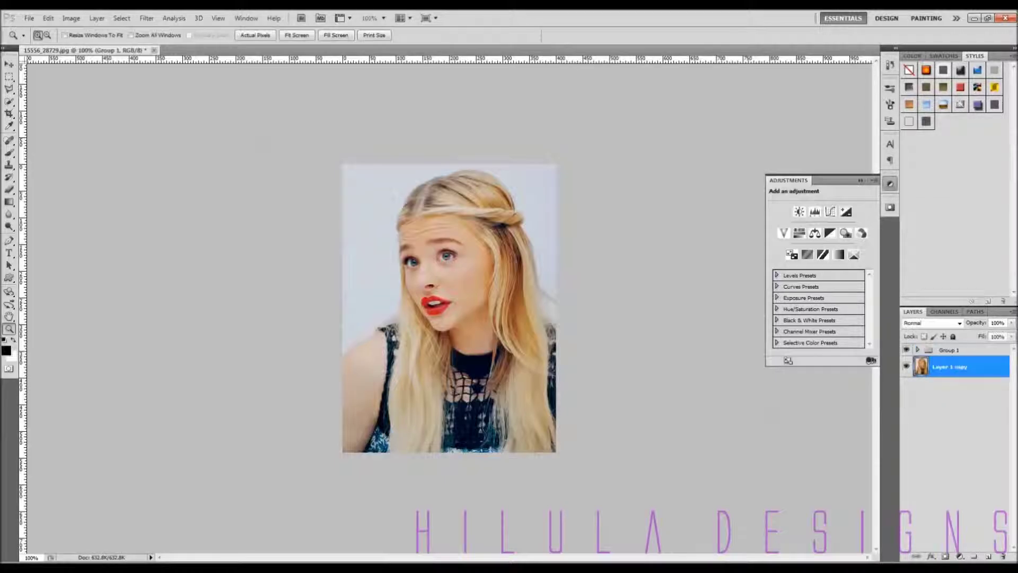
pyautogui.press('m')
pyautogui.moveTo(403, 164); pyautogui.dragTo(468, 452)
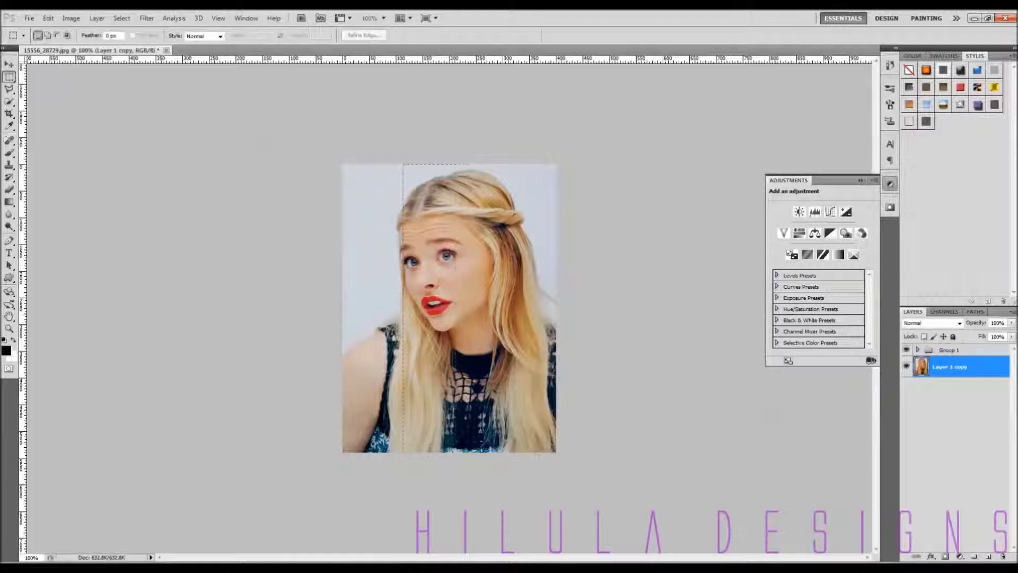
pyautogui.hotkey('ctrl', 'j')
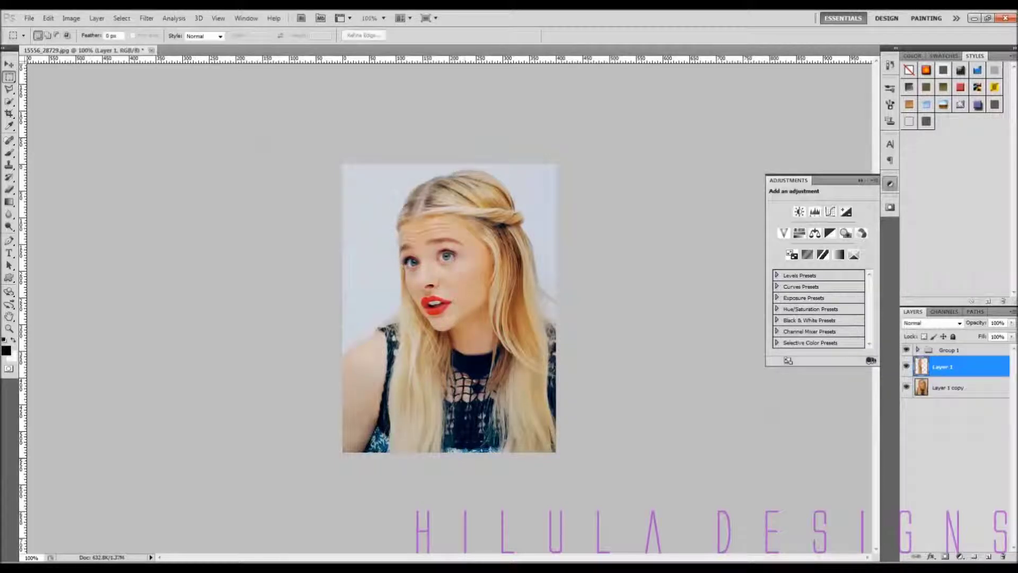
pyautogui.moveTo(954, 367); pyautogui.dragTo(957, 344)
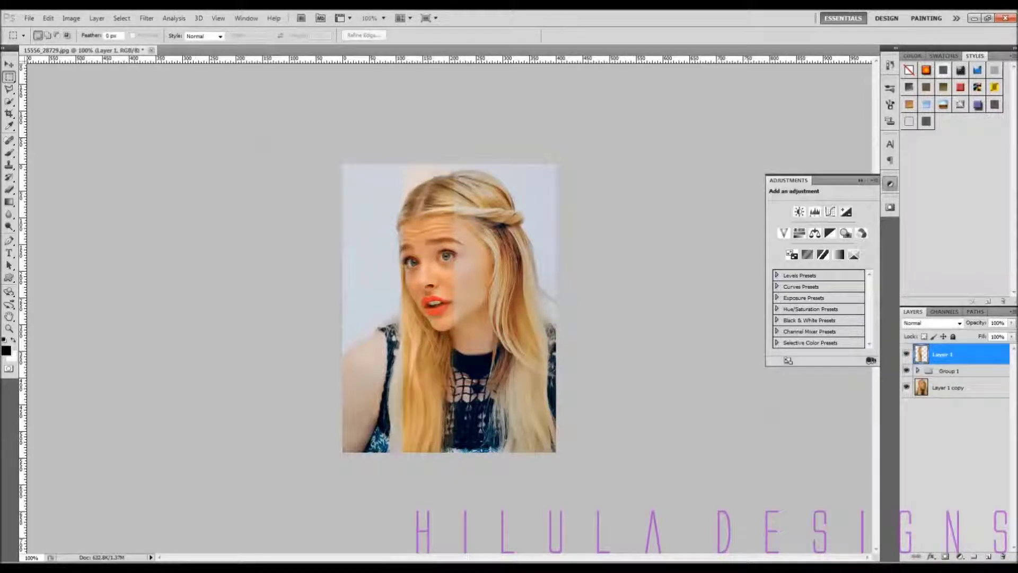
# Move the unedited strip to the canvas's right edge and shift the Layer 1 copy photo left beside it.
pyautogui.press('v')
pyautogui.moveTo(455, 300); pyautogui.dragTo(557, 300)
pyautogui.click(957, 387)
pyautogui.moveTo(447, 300); pyautogui.dragTo(417, 300)
pyautogui.hotkey('shift', 'Left')
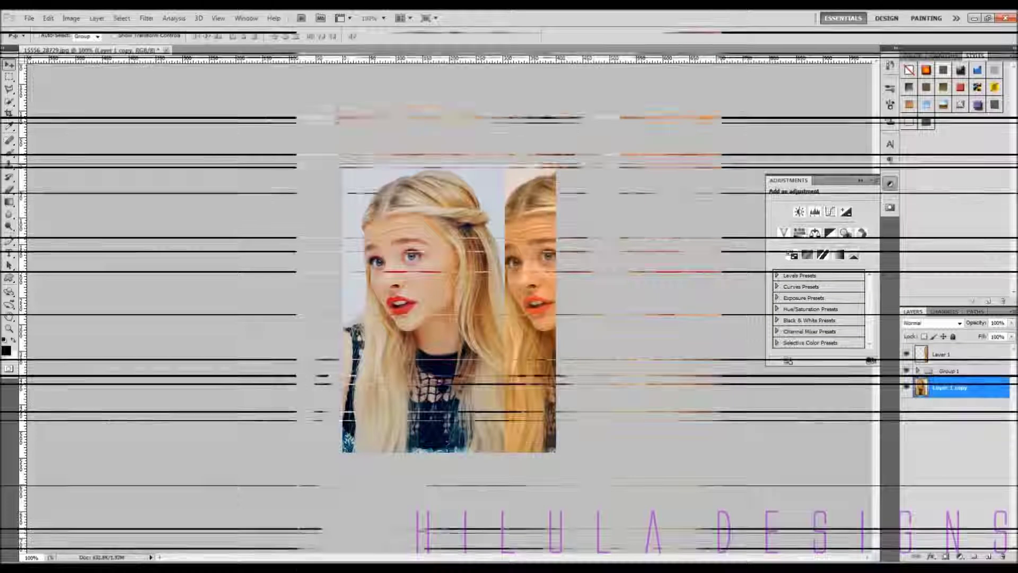